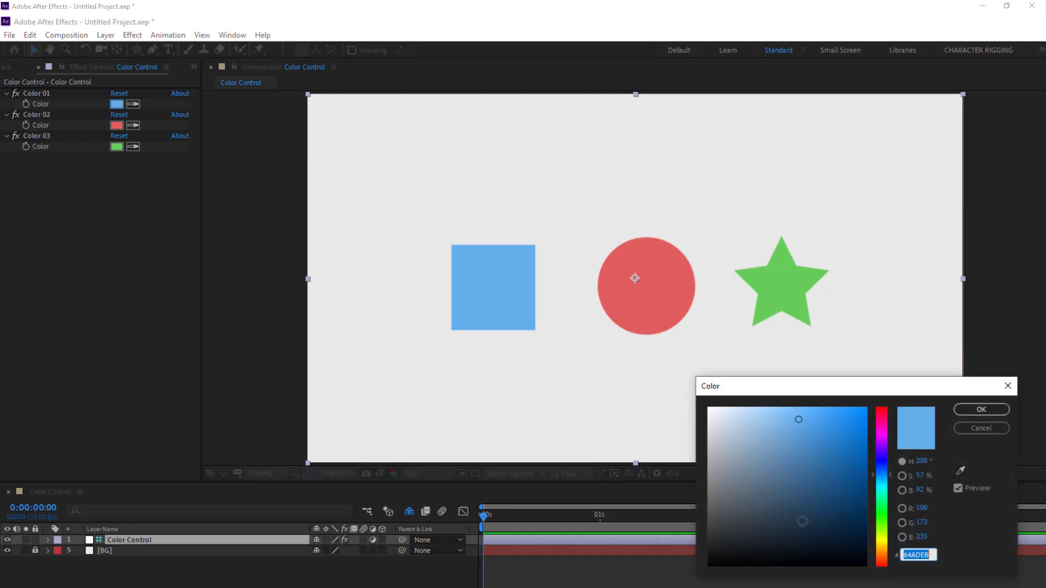
Preview a darker blue, brighter red and purple for Color 01–03, discarding the previews.
left_click_drag(790, 520, 859, 457)
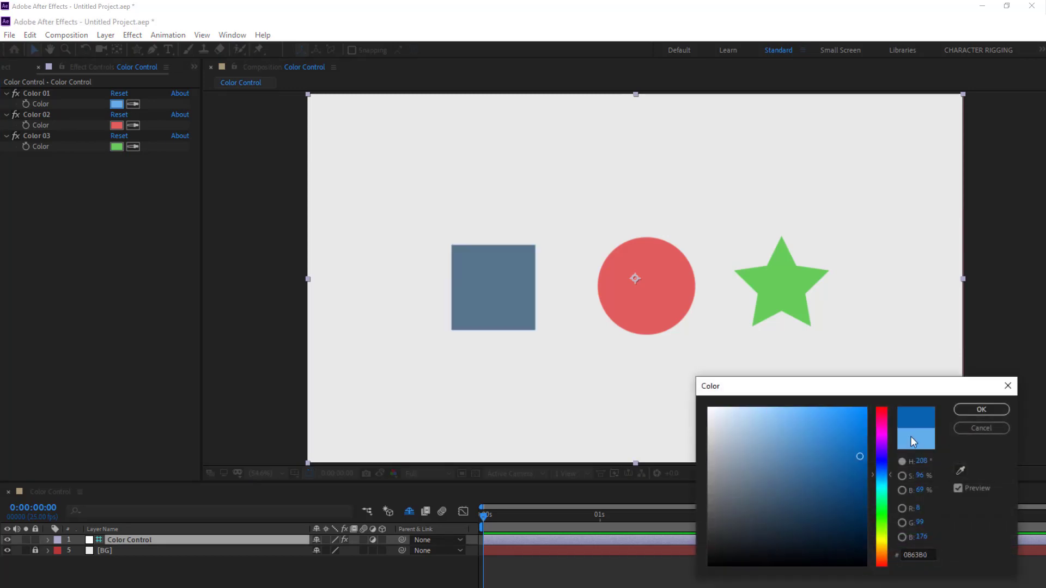
left_click(981, 428)
left_click(117, 125)
left_click_drag(799, 500, 818, 421)
left_click(966, 429)
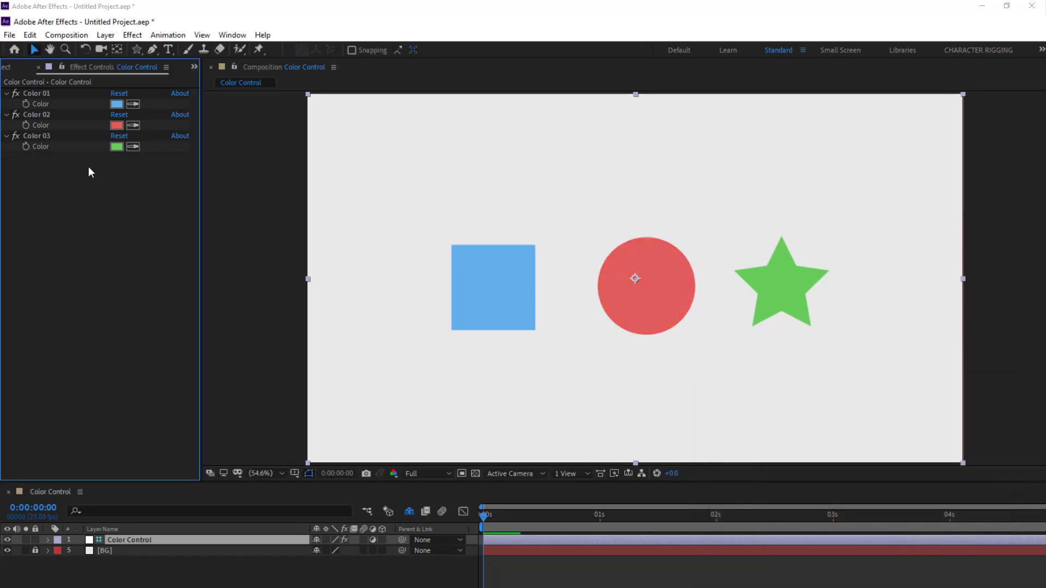
left_click(117, 146)
left_click_drag(885, 461, 885, 492)
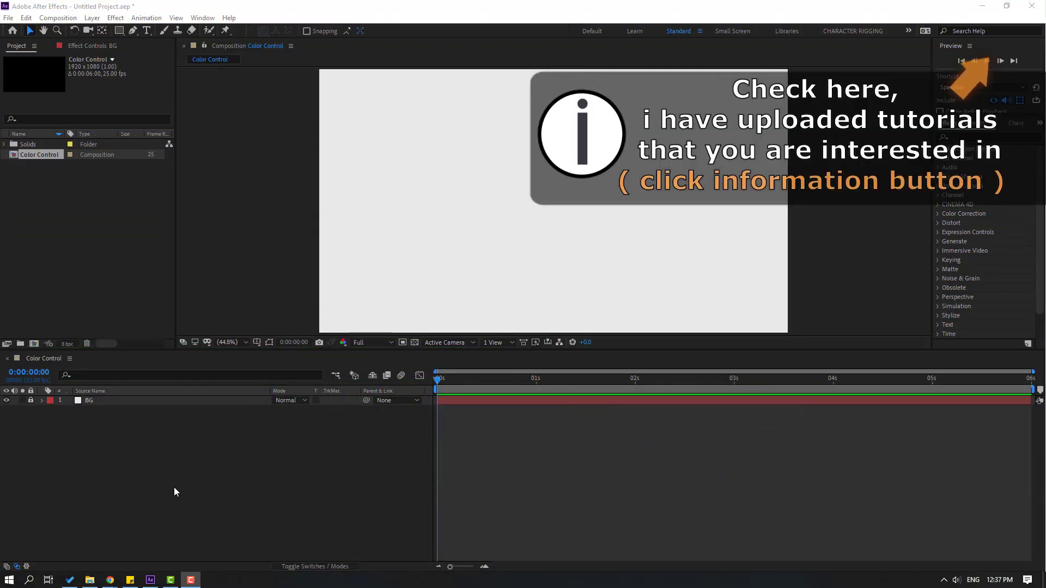
Draw a small square left of centre with the Rectangle Tool.
left_click(119, 31)
left_click(121, 33)
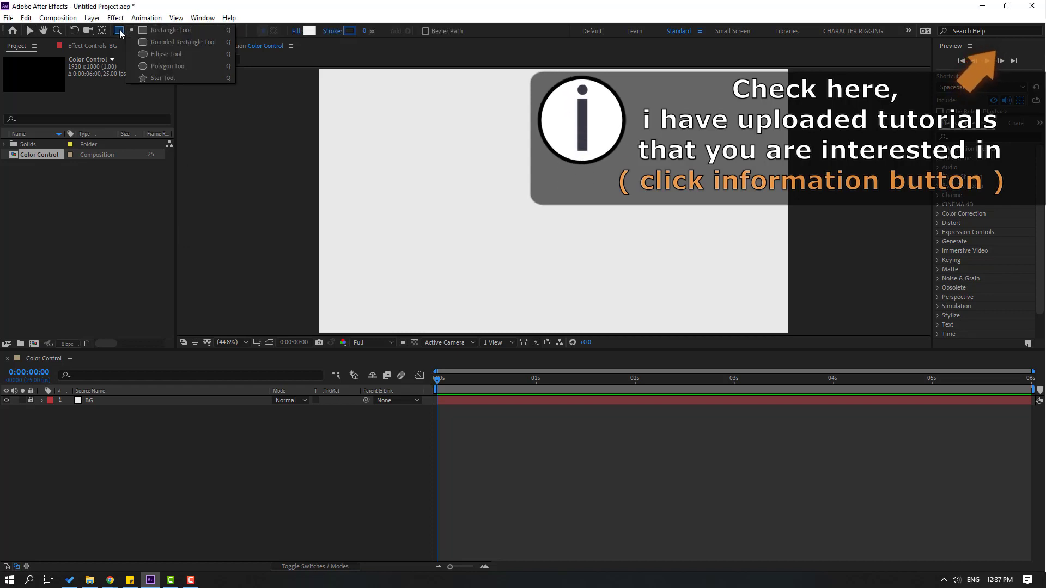
left_click(178, 33)
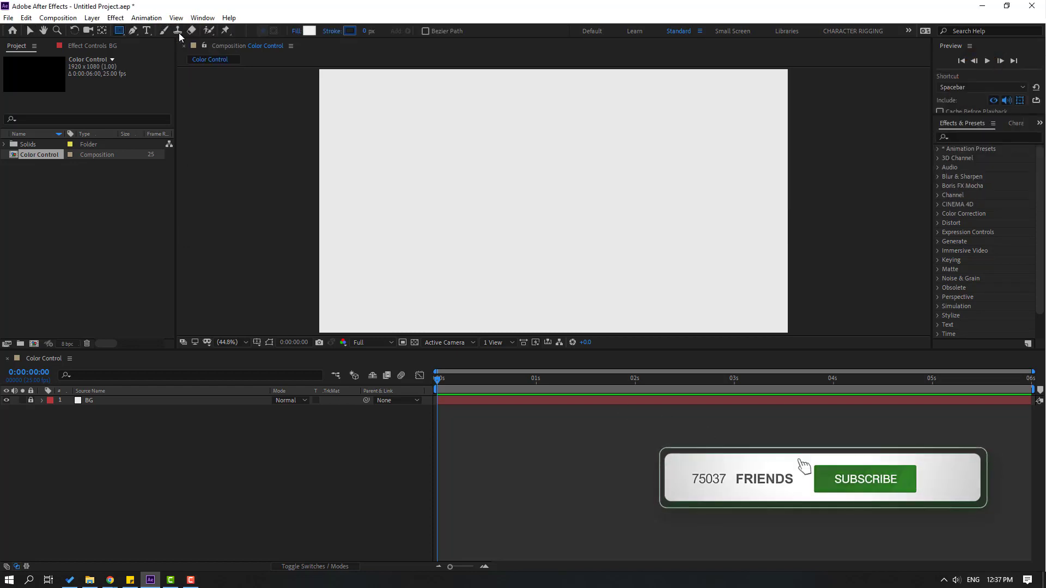
left_click_drag(366, 175, 427, 236)
left_click(31, 31)
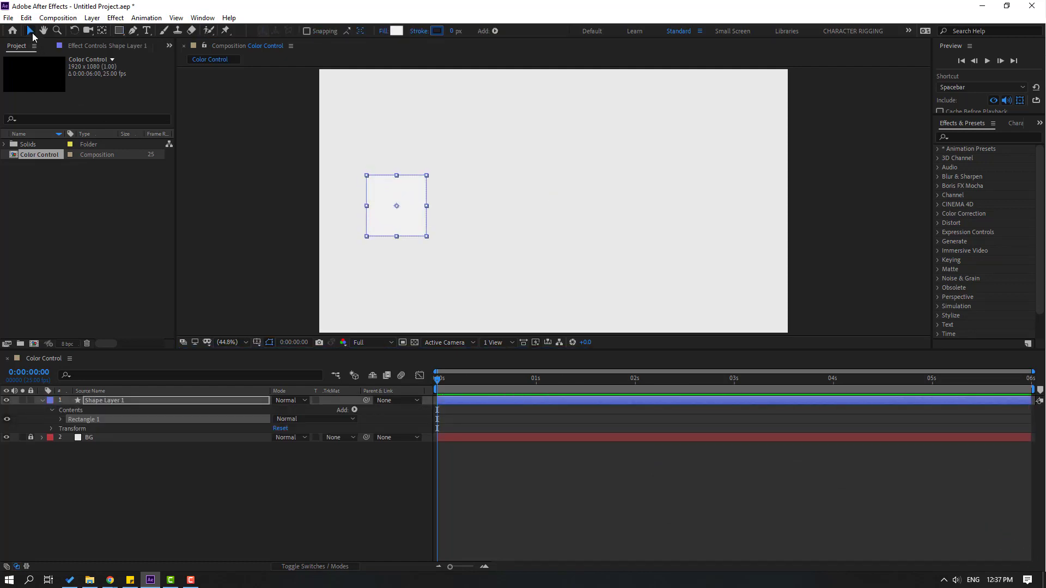
Set the square's fill colour to red.
left_click(395, 31)
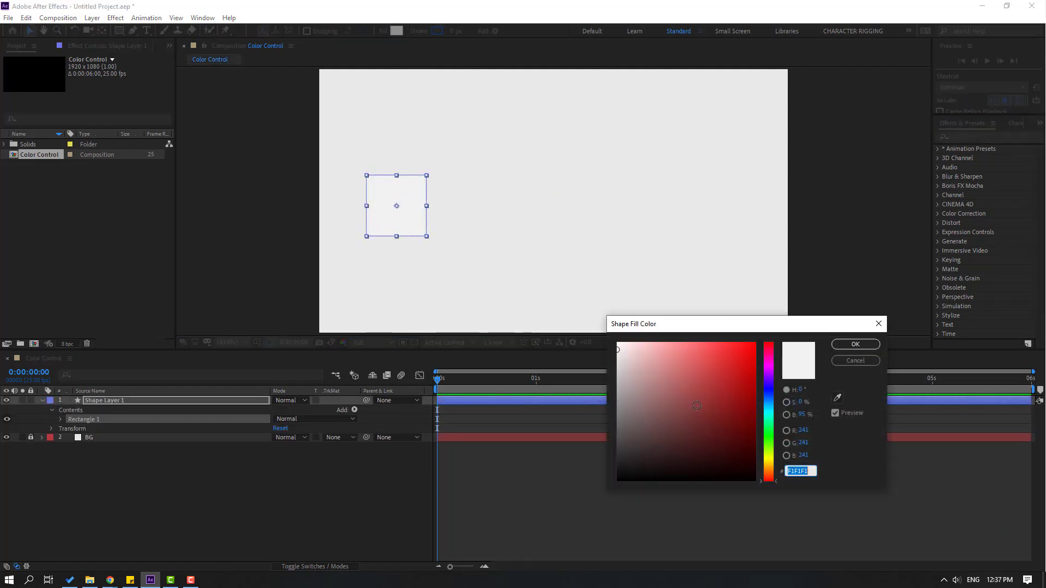
left_click(721, 366)
left_click(725, 356)
left_click(865, 345)
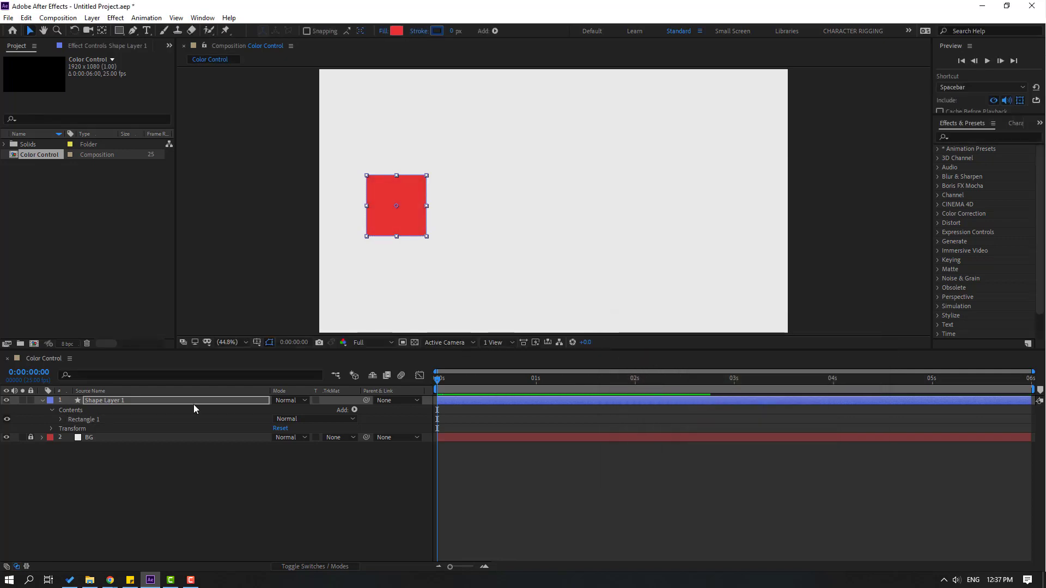
Rename the square's layer to 'Color 01'.
left_click(41, 400)
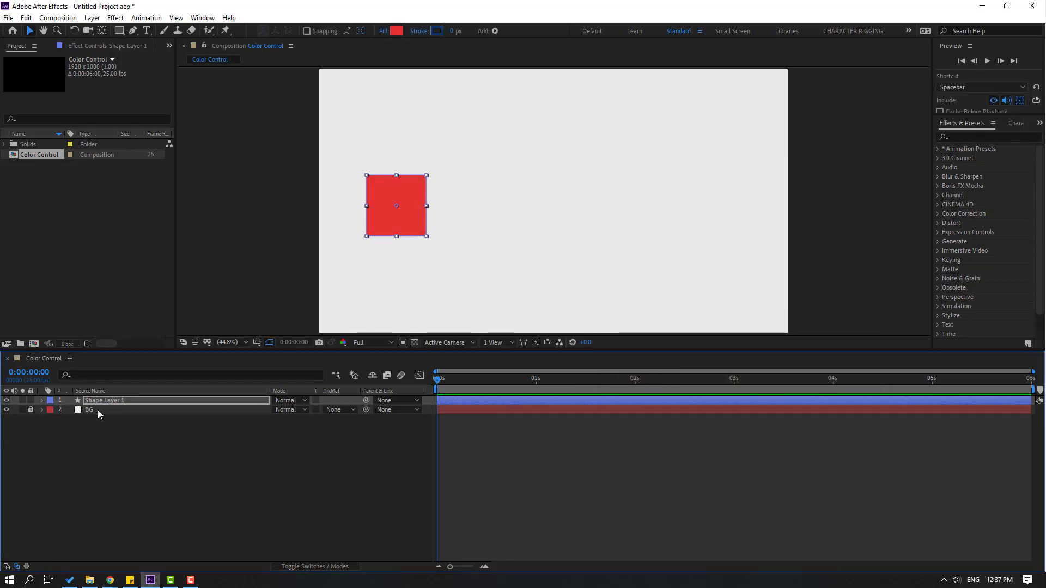
left_click(106, 403)
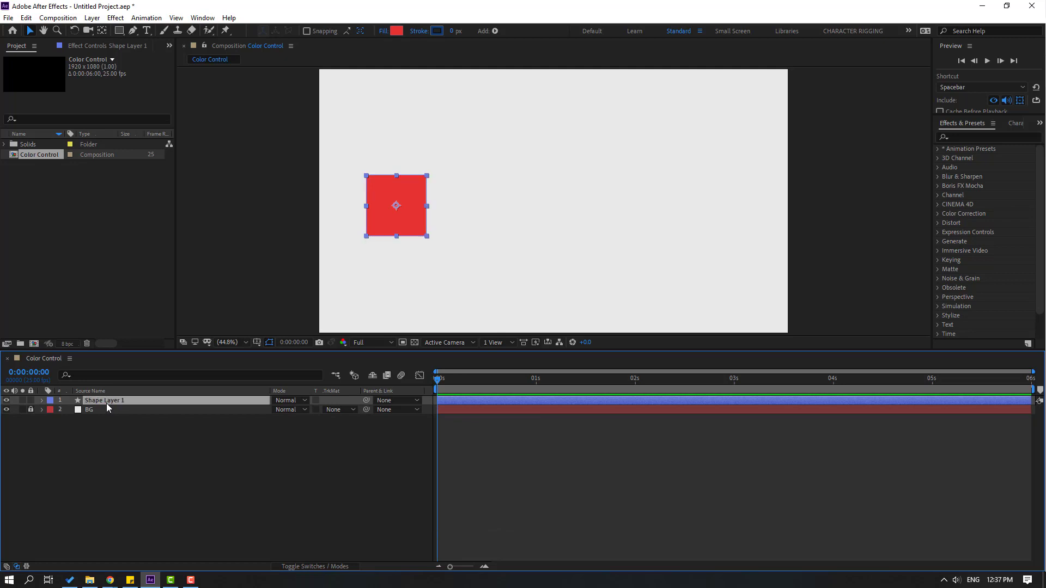
key("Return")
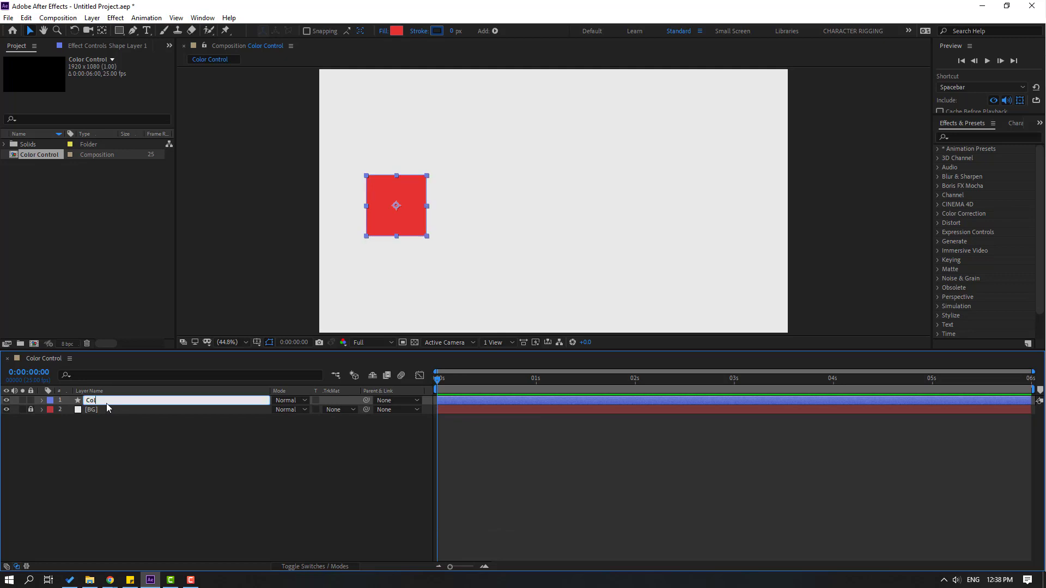
type("Color 01")
key("Return")
left_click(92, 449)
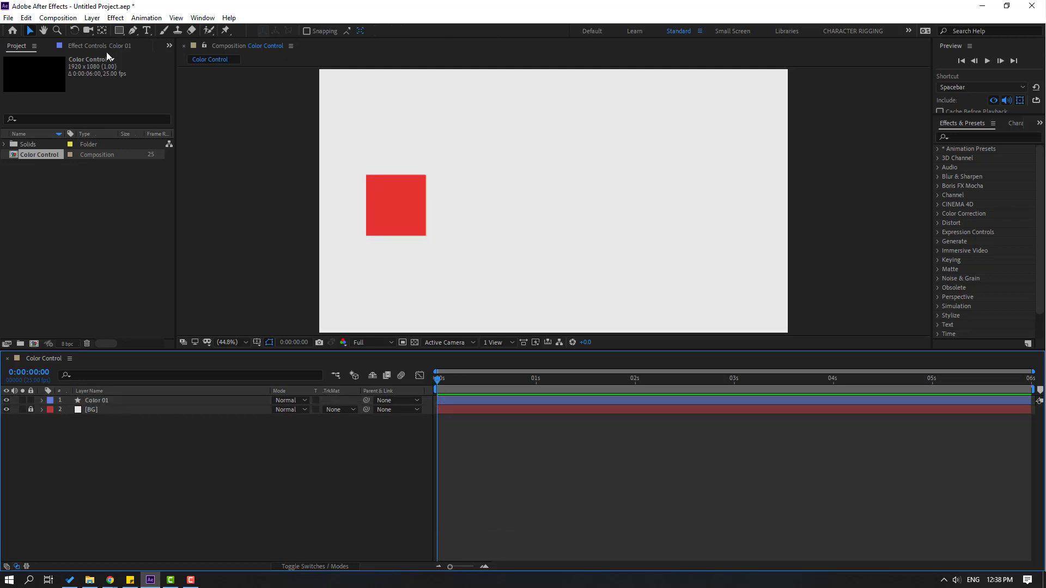
Draw a circle to the right of the square with the Ellipse Tool.
left_click(120, 33)
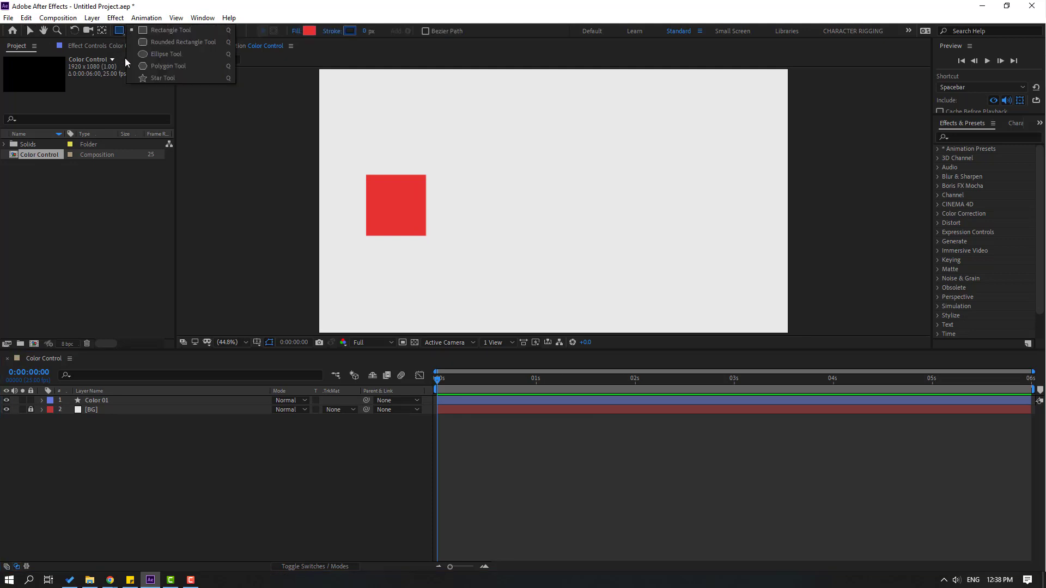
left_click(153, 54)
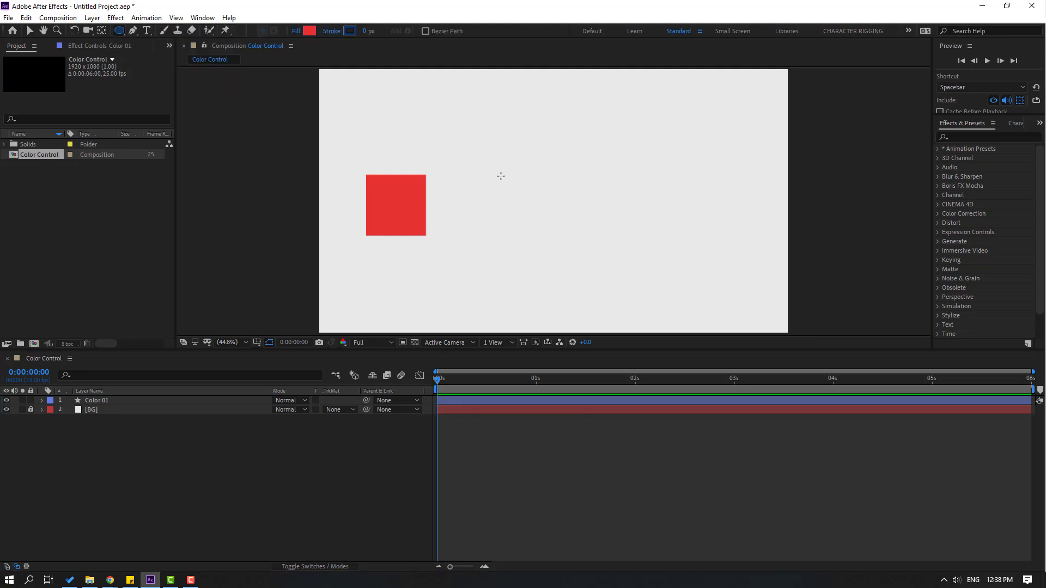
left_click_drag(506, 174, 509, 222)
left_click(27, 34)
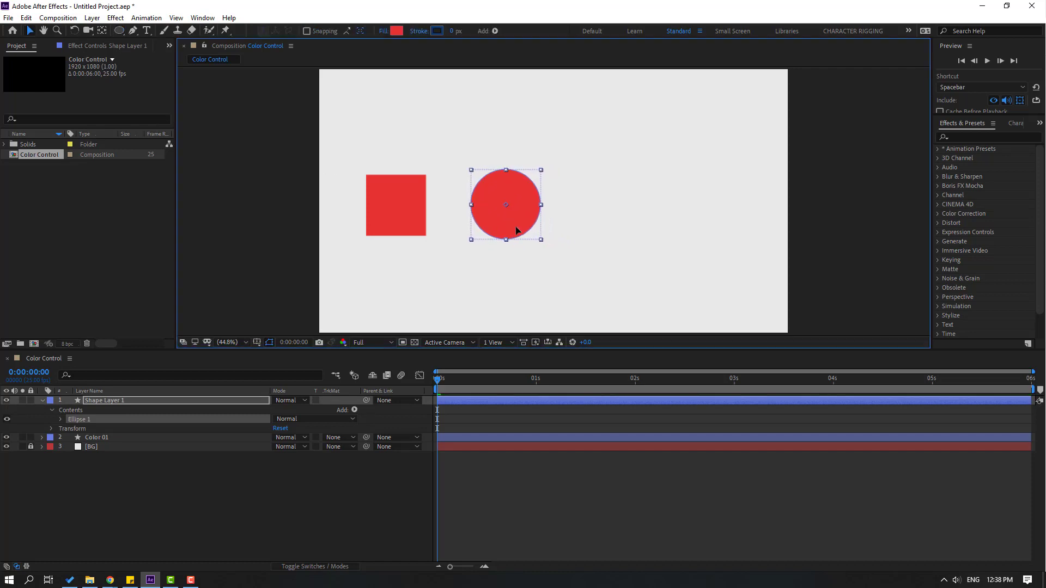
Set the circle's fill to light blue 75BFF7.
left_click(43, 401)
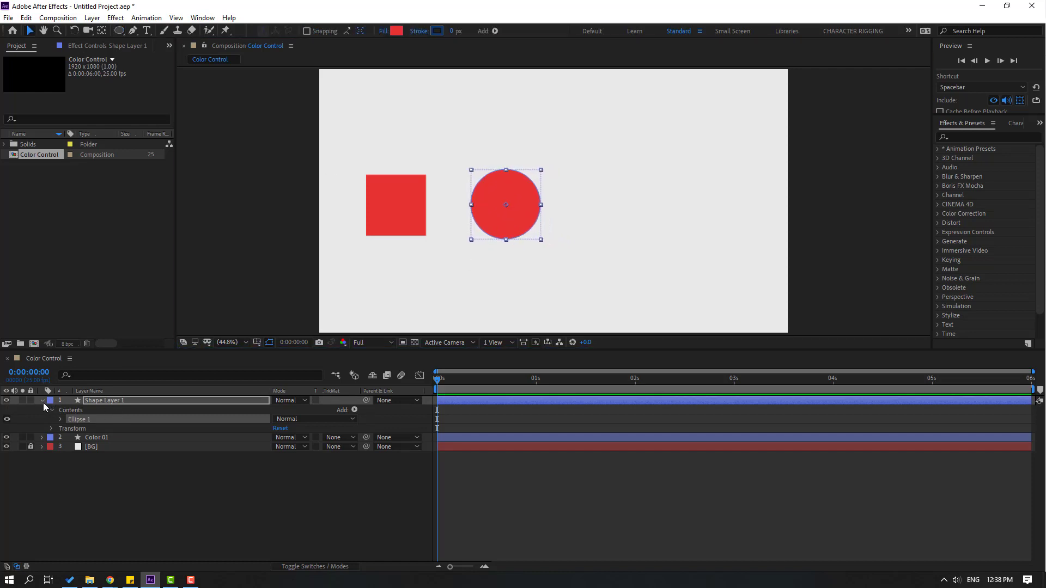
left_click(395, 31)
left_click_drag(767, 430, 768, 401)
left_click(689, 346)
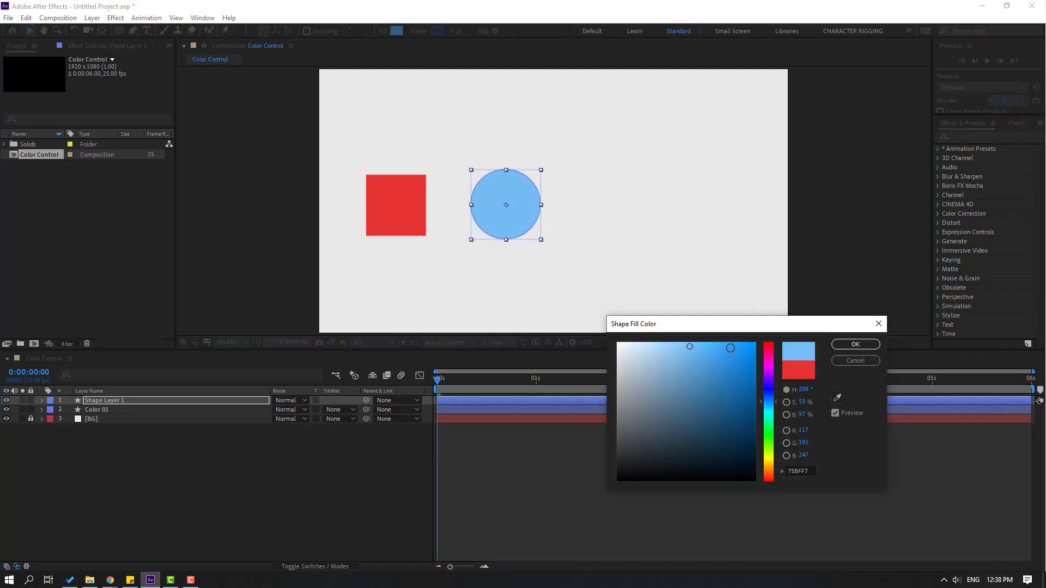
left_click(855, 344)
Rename the circle's layer to 'Color 02'.
left_click(182, 483)
left_click(120, 399)
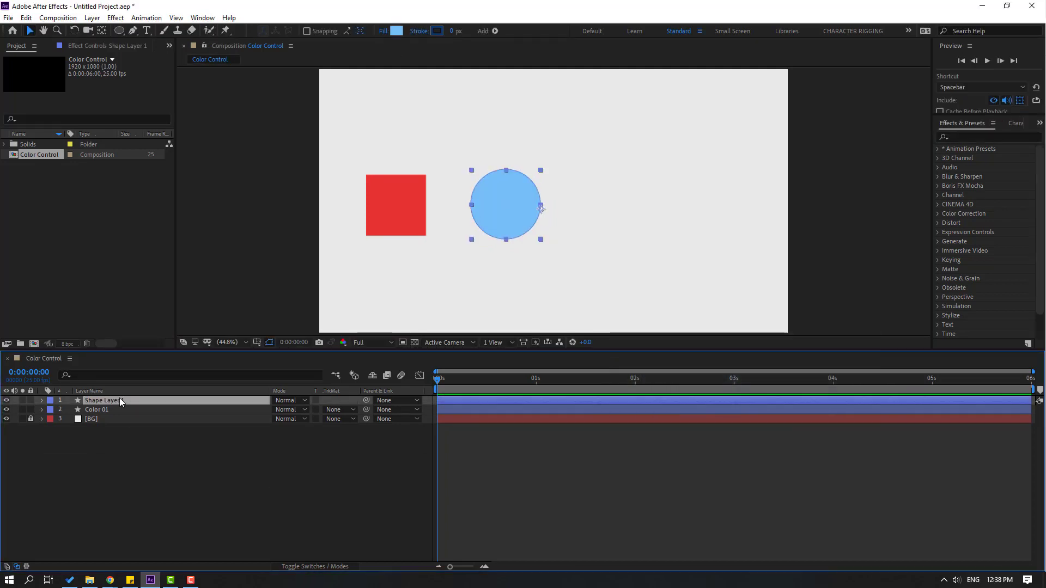
key("Return")
type("Color")
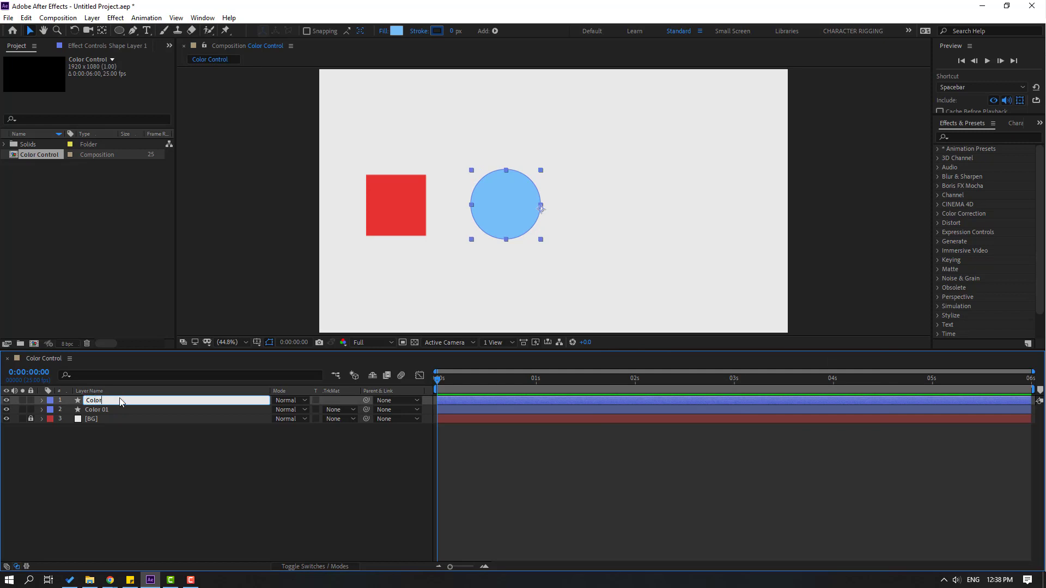
type(" 02")
key("Return")
left_click(152, 482)
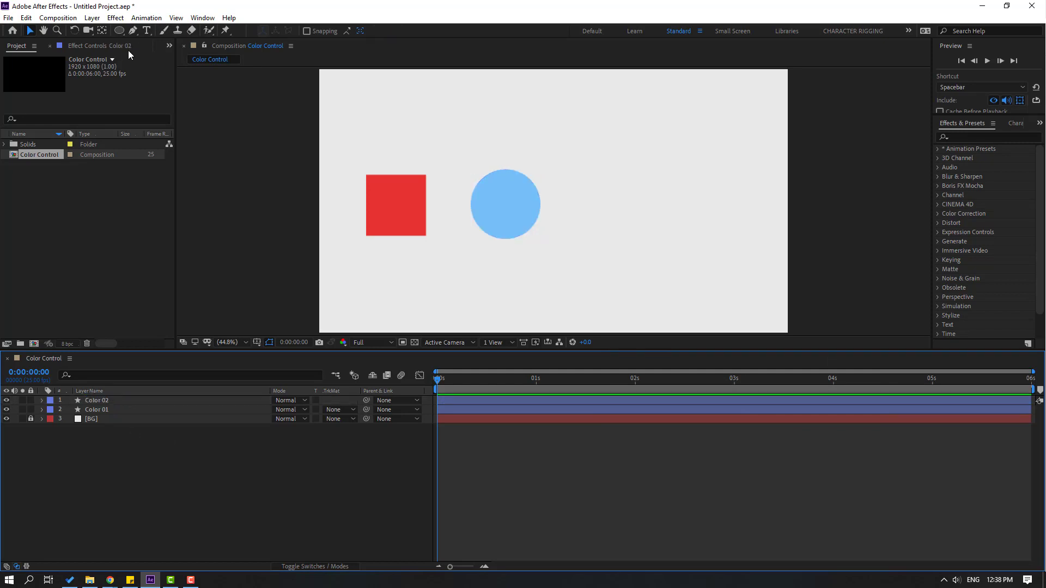
left_click(120, 31)
Draw a star to the right of the circle with the Star Tool.
mouse_move(120, 33)
left_mouse_down()
mouse_move(162, 80)
mouse_move(180, 80)
left_mouse_up()
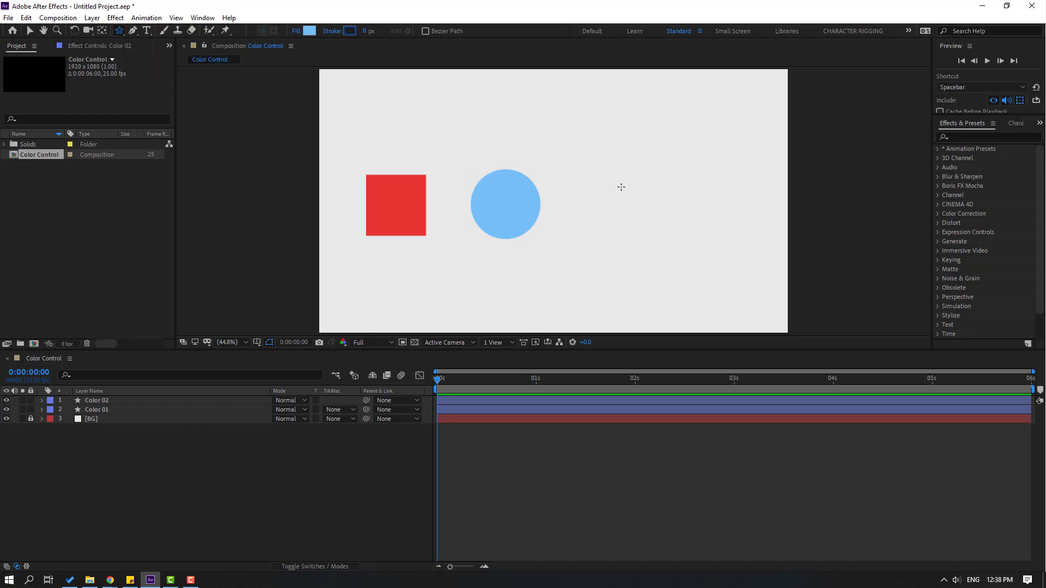
mouse_move(617, 172)
left_mouse_down()
mouse_move(643, 207)
mouse_move(640, 235)
left_mouse_up()
left_click(30, 31)
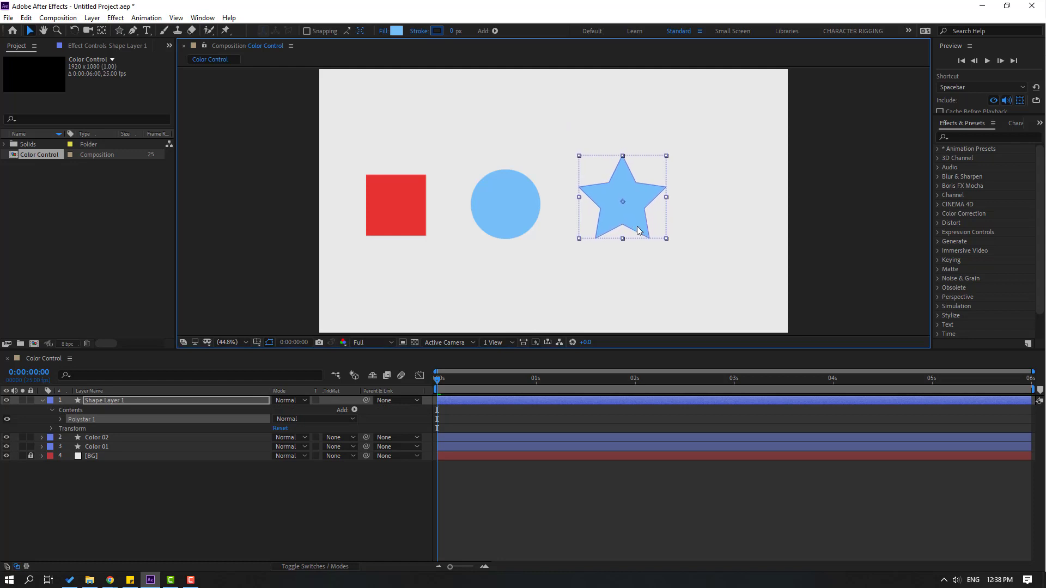
Set the star's fill colour to green.
left_click(396, 31)
left_click_drag(769, 441, 769, 362)
left_click(685, 373)
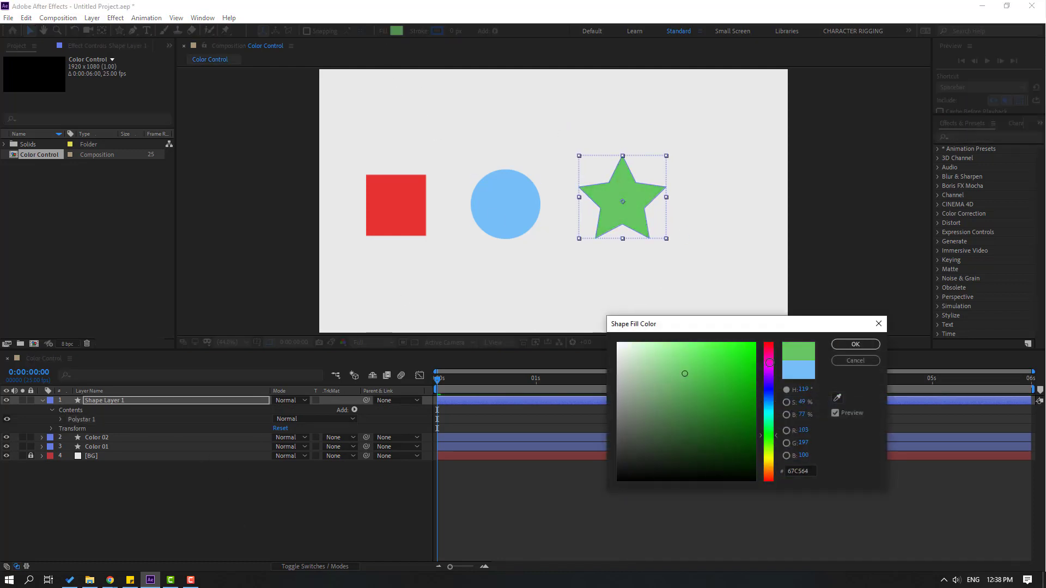
left_click(855, 344)
Rename the star's layer to 'Color 03'.
left_click(93, 401)
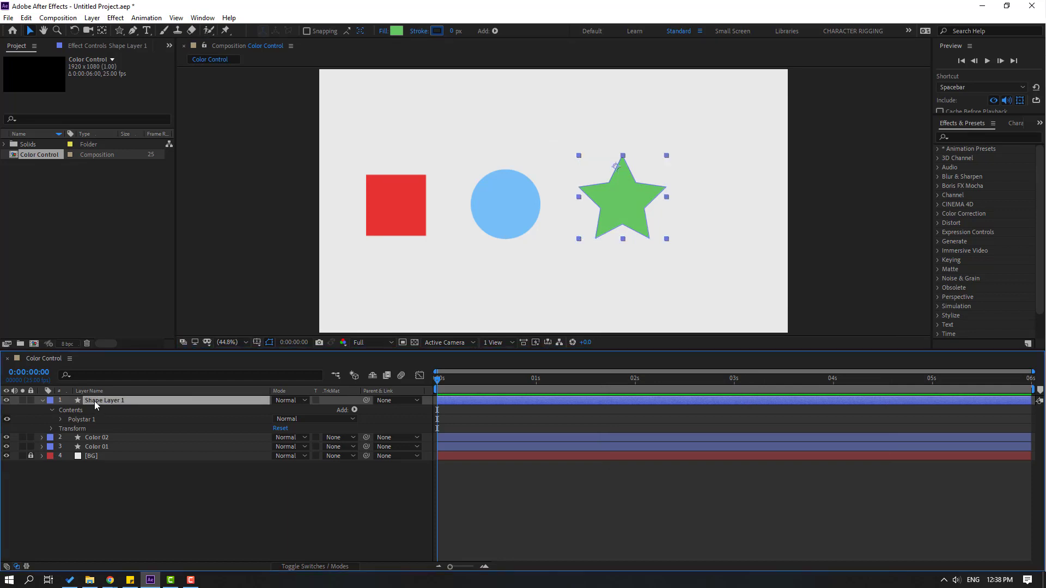
key("Return")
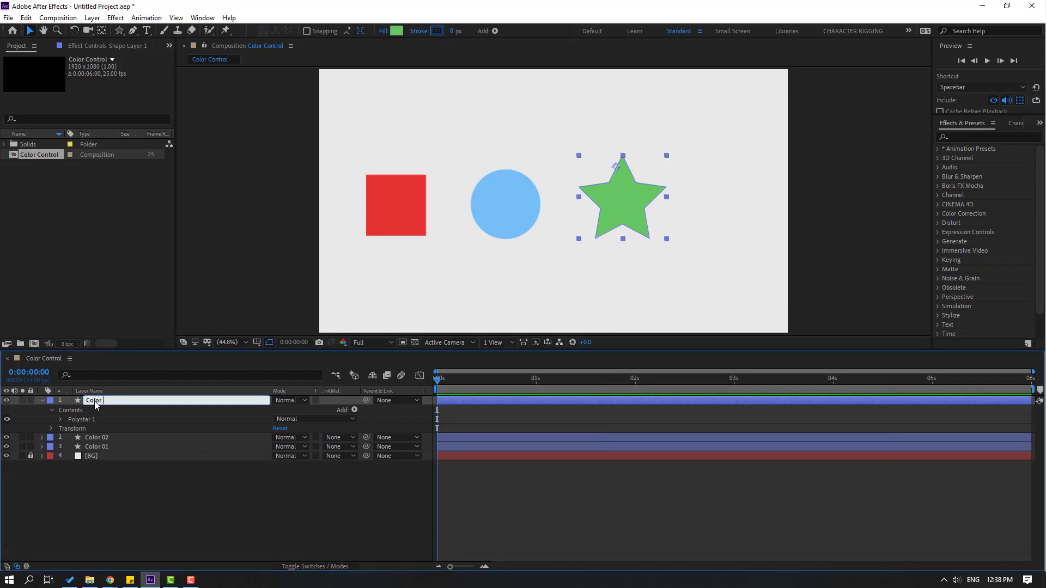
key("Return")
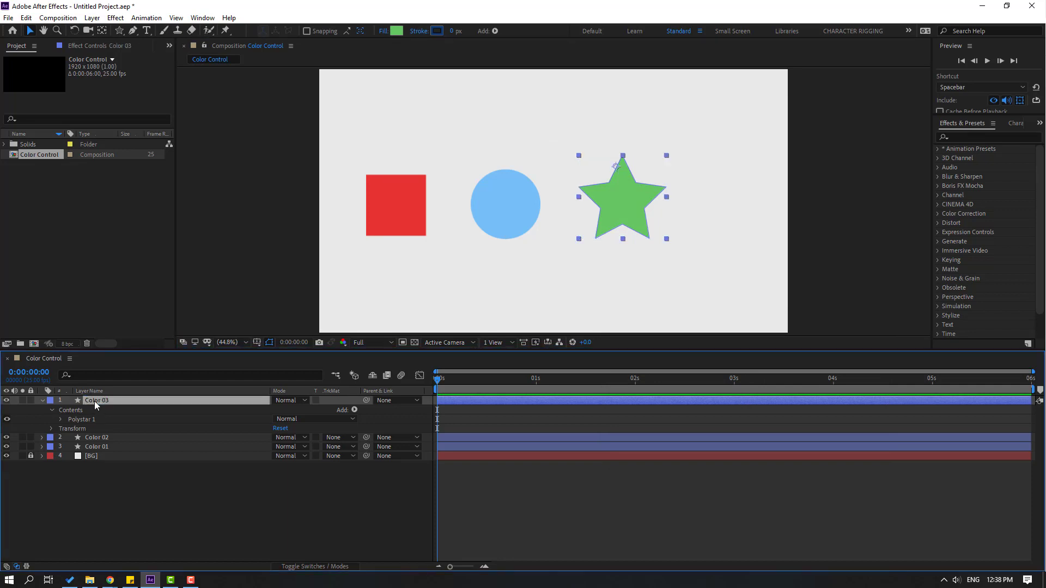
left_click(42, 401)
left_click(610, 252)
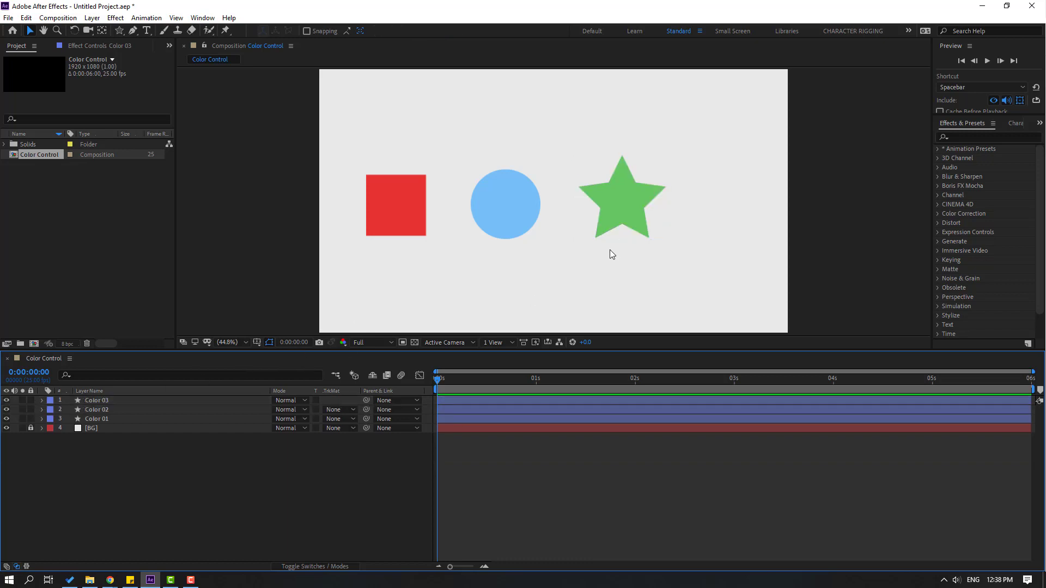
left_click(623, 202)
Scale the star down to about 78% and move it down and left.
key("s")
left_click_drag(289, 413, 276, 413)
key("s")
left_click_drag(627, 203, 610, 214)
left_click(203, 464)
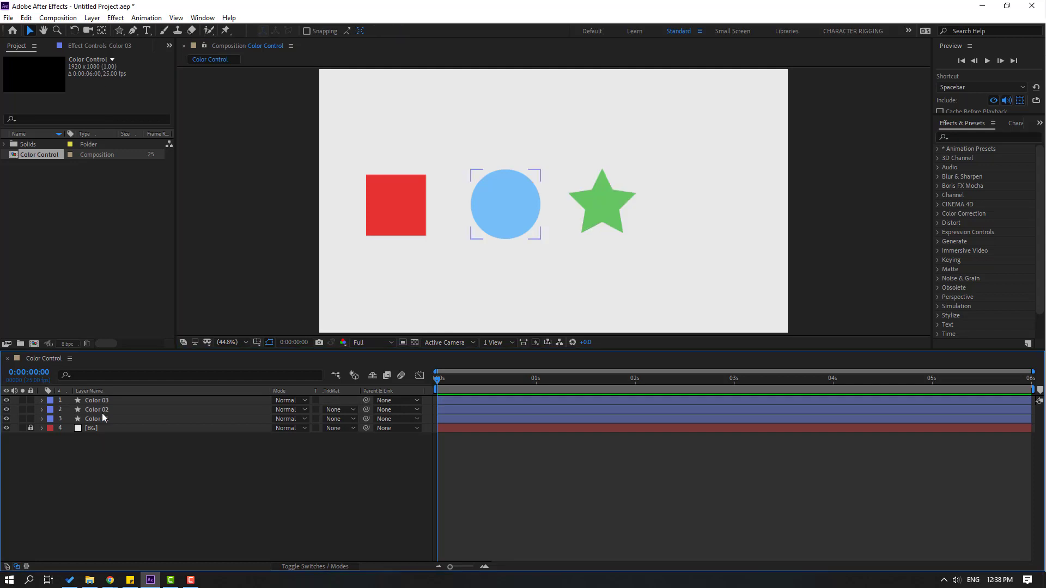
Move all three shapes about 103 px to the right.
left_click(98, 418)
left_click(98, 400, "shift")
left_click_drag(512, 208, 568, 210)
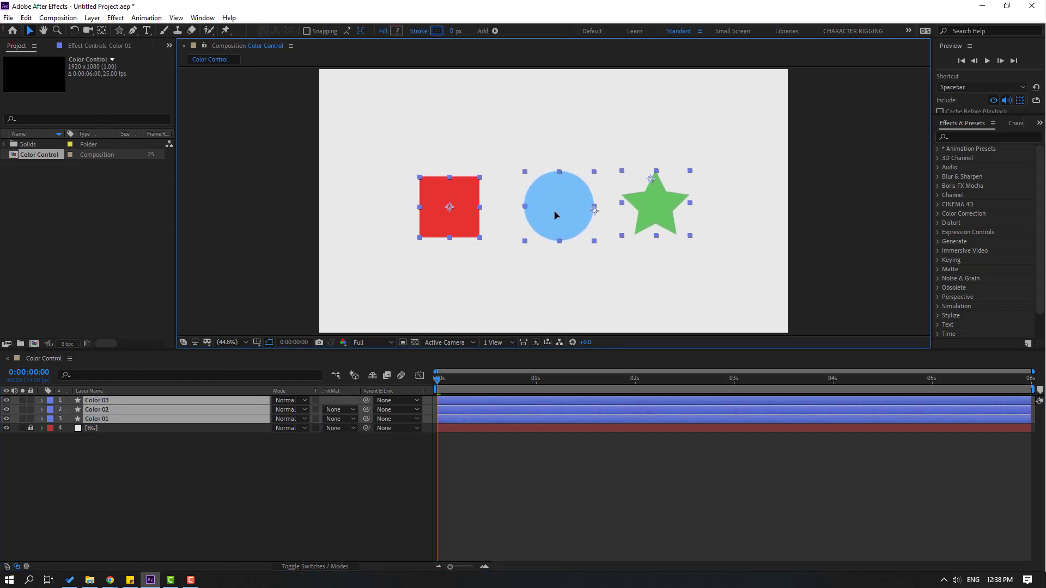
left_click(103, 494)
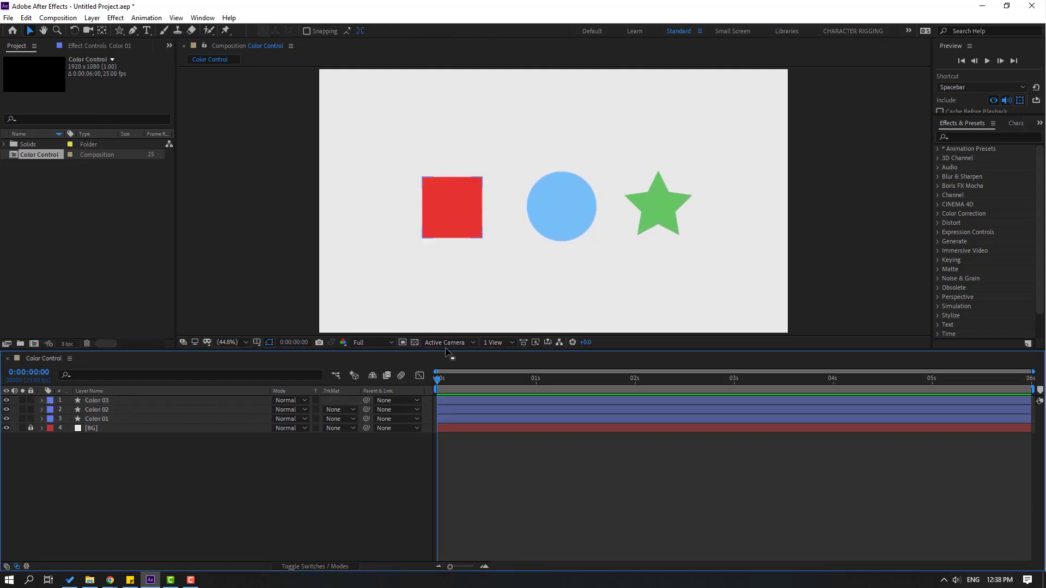
Apply the Fill effect to layers Color 01, Color 02 and Color 03.
left_click(966, 134)
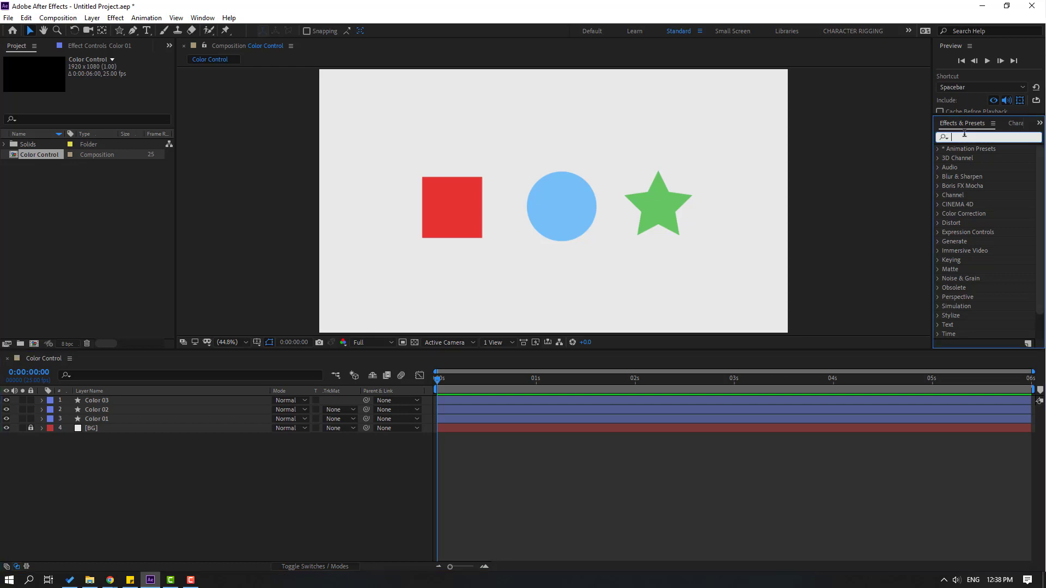
type("fill")
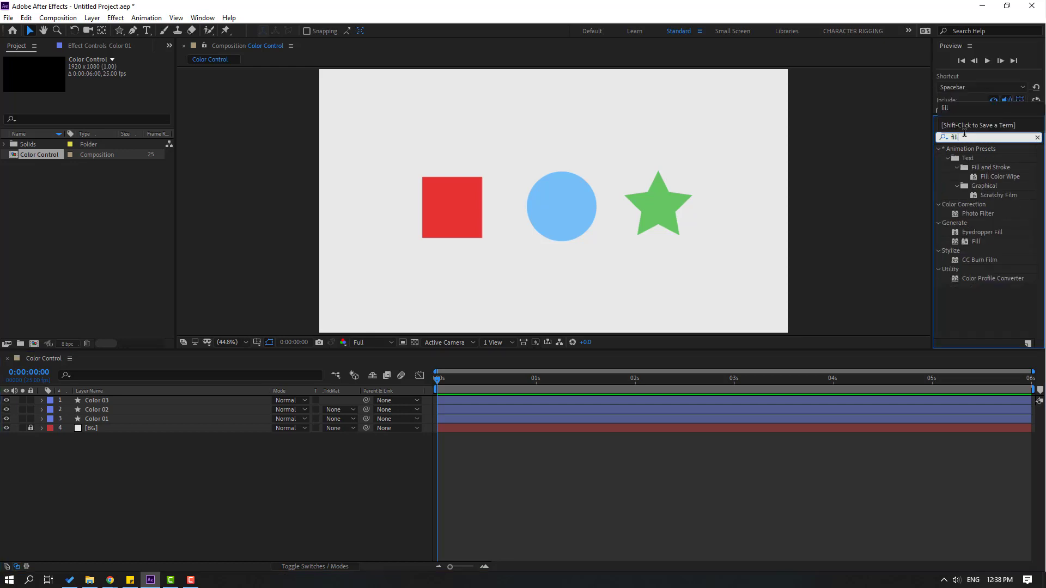
left_click_drag(979, 210, 94, 420)
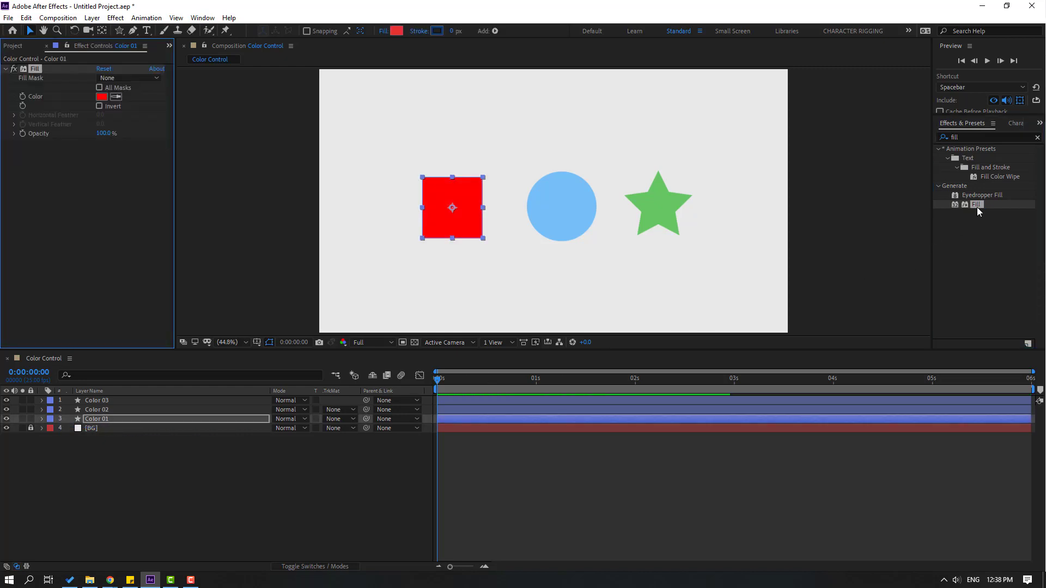
left_click_drag(979, 210, 107, 413)
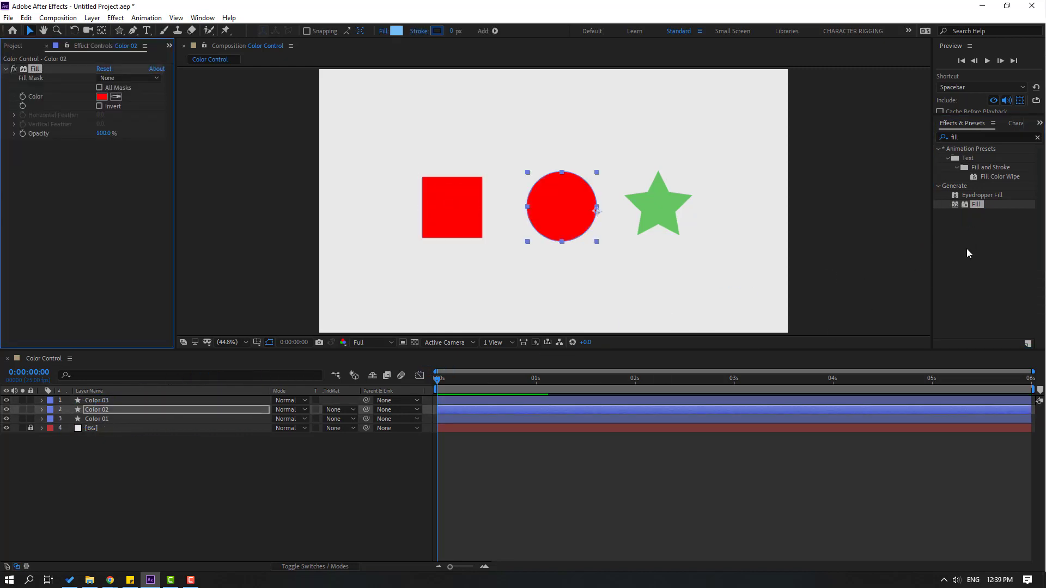
left_click_drag(976, 206, 95, 402)
left_click(151, 497)
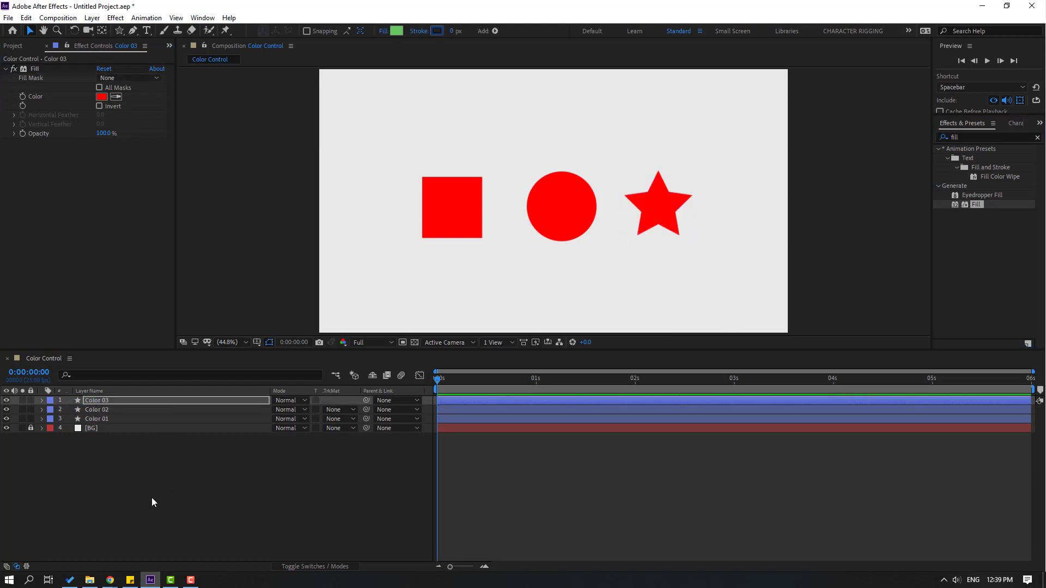
Add a new adjustment layer named 'Color Control'.
right_click(125, 471)
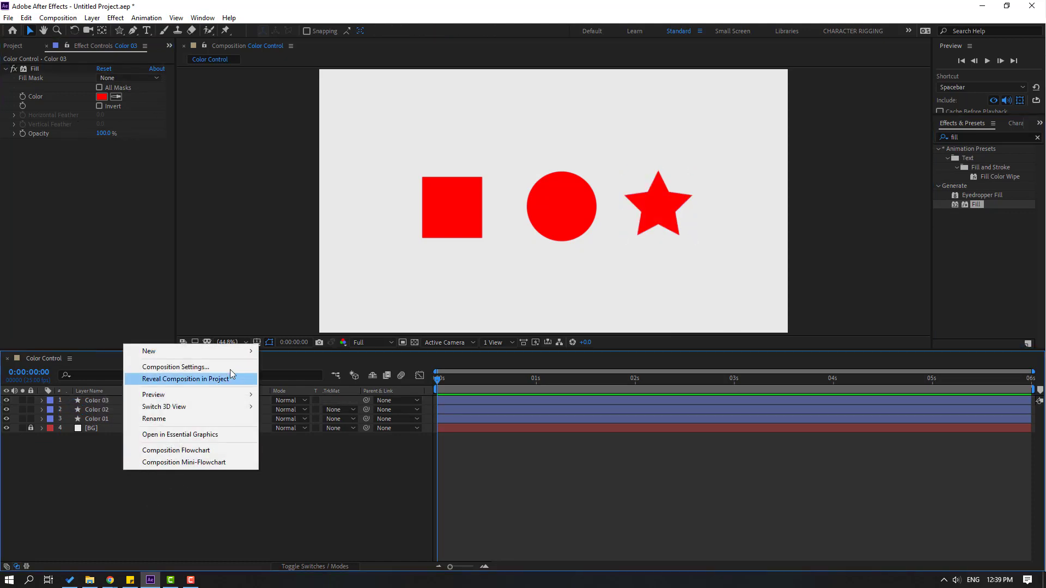
mouse_move(209, 356)
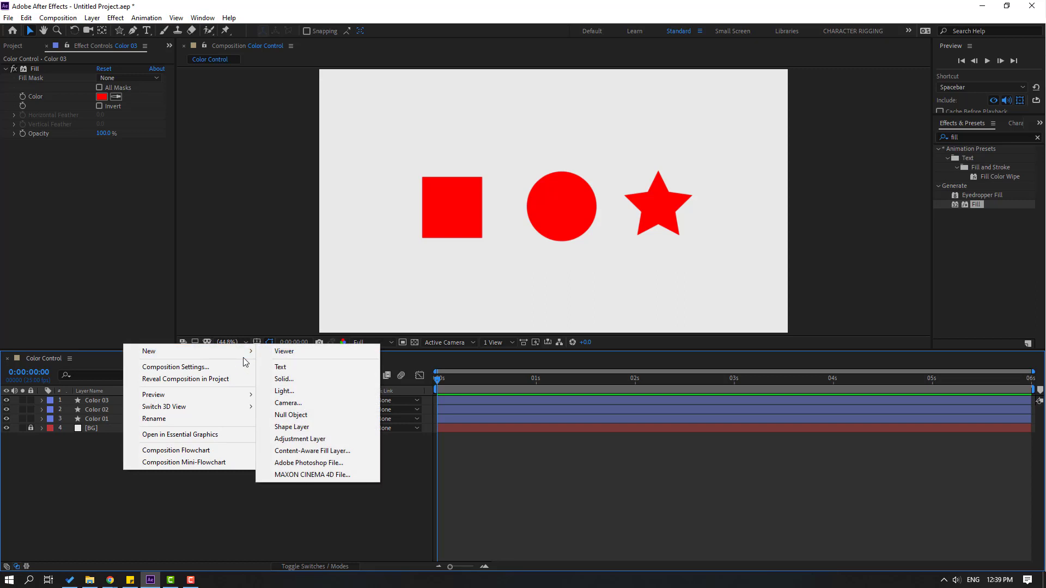
left_click(327, 439)
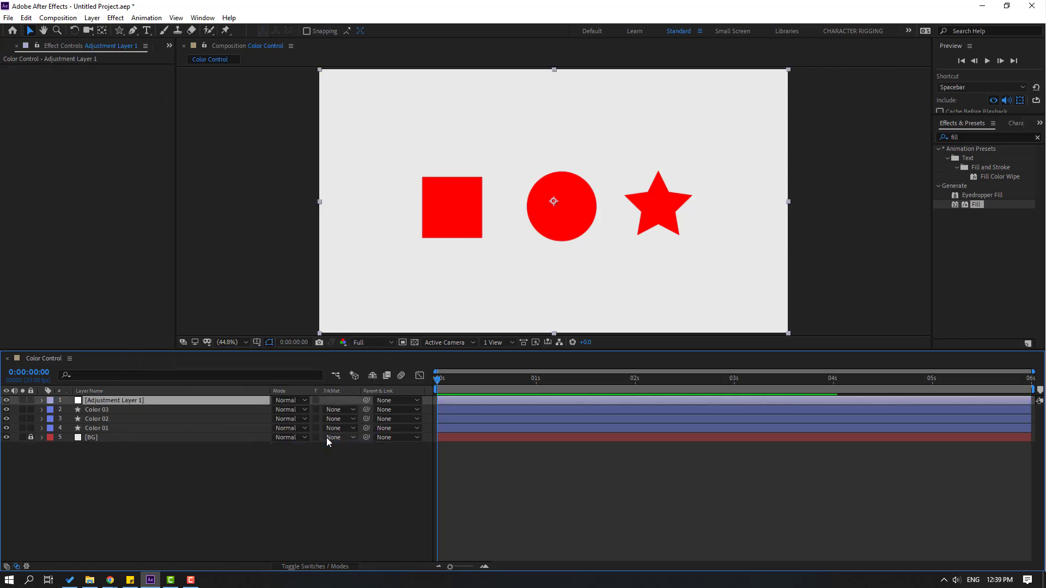
key("Return")
type("Color Control")
key("Return")
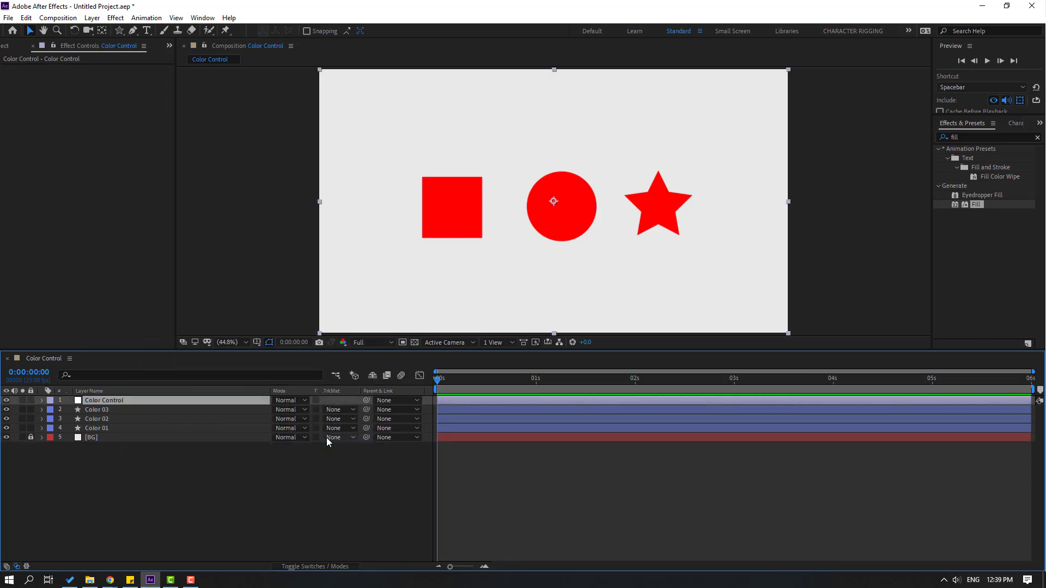
Make Color Control a guide layer and apply the Color Control expression effect.
right_click(104, 400)
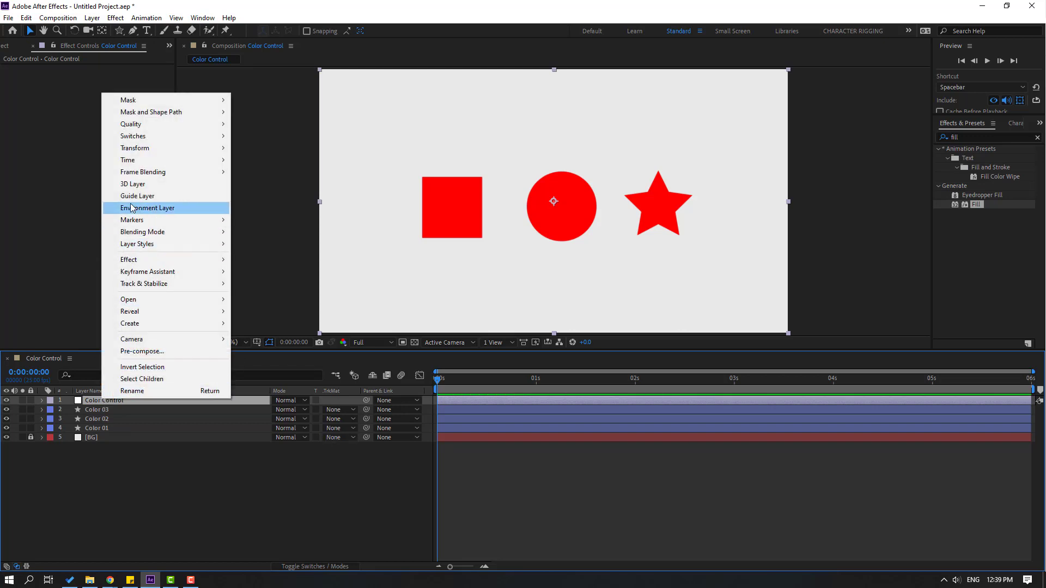
left_click(165, 195)
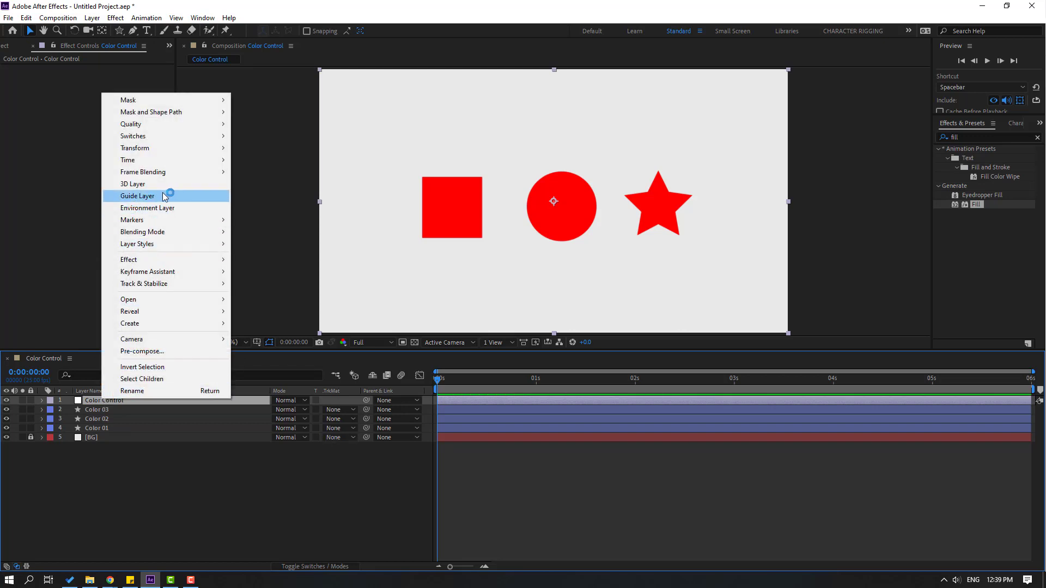
left_click(115, 17)
mouse_move(188, 169)
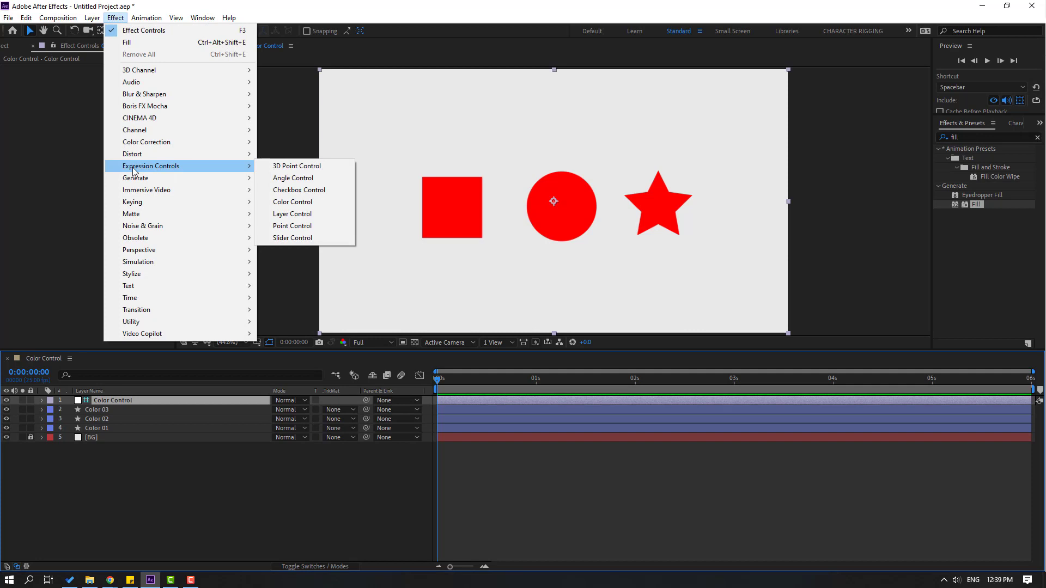
left_click(293, 202)
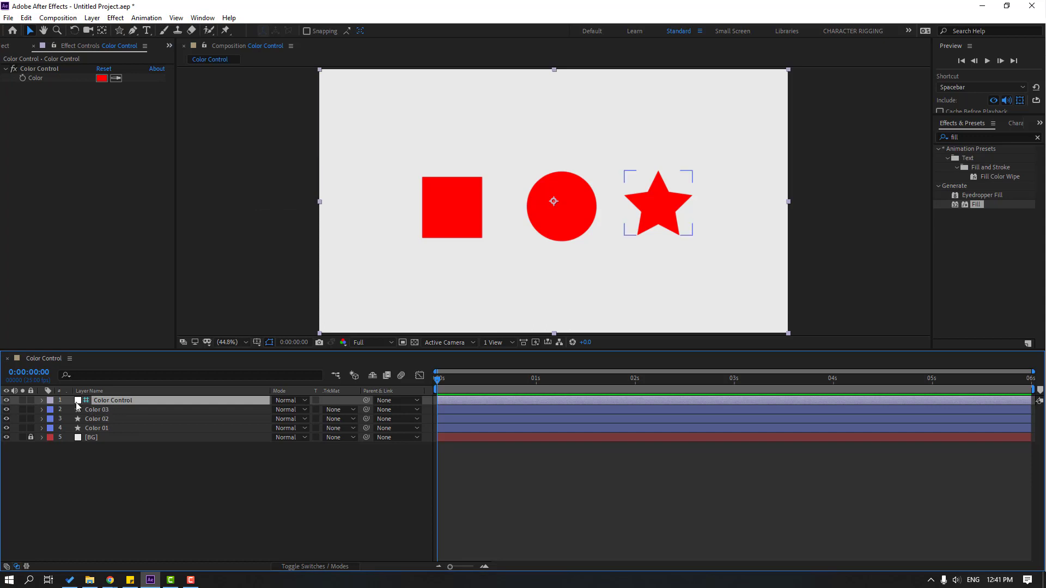
Rename the Color Control effect to 'Color 01' and expand the square layer's Fill effect.
left_click(42, 401)
left_click(51, 410)
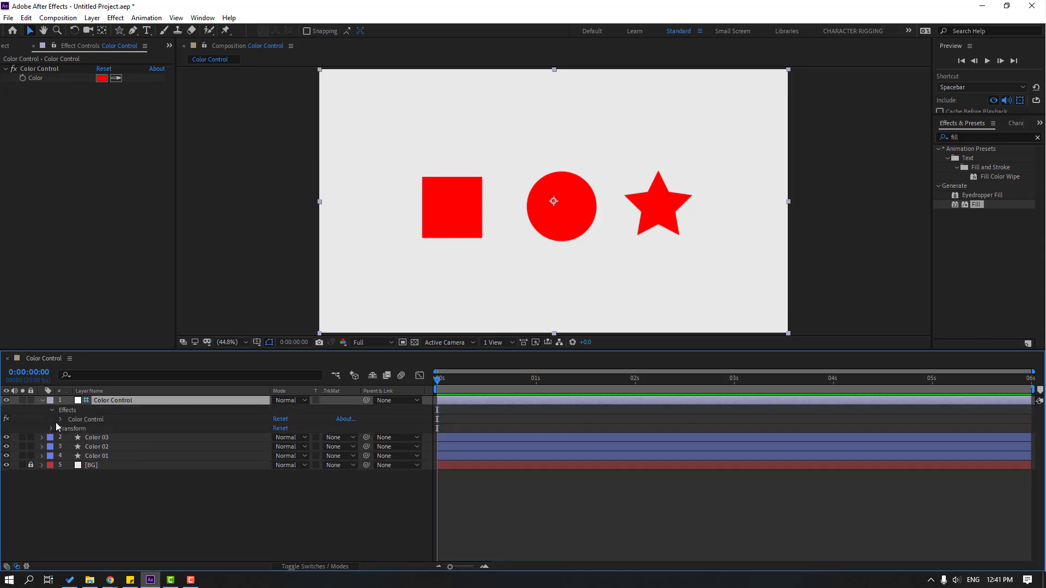
left_click(60, 419)
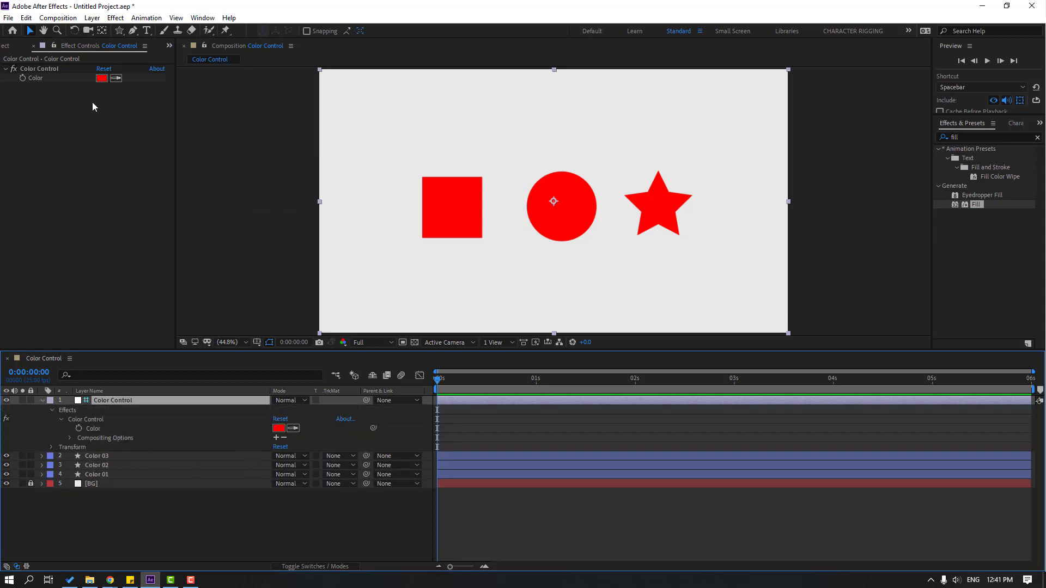
left_click(43, 68)
key("Return")
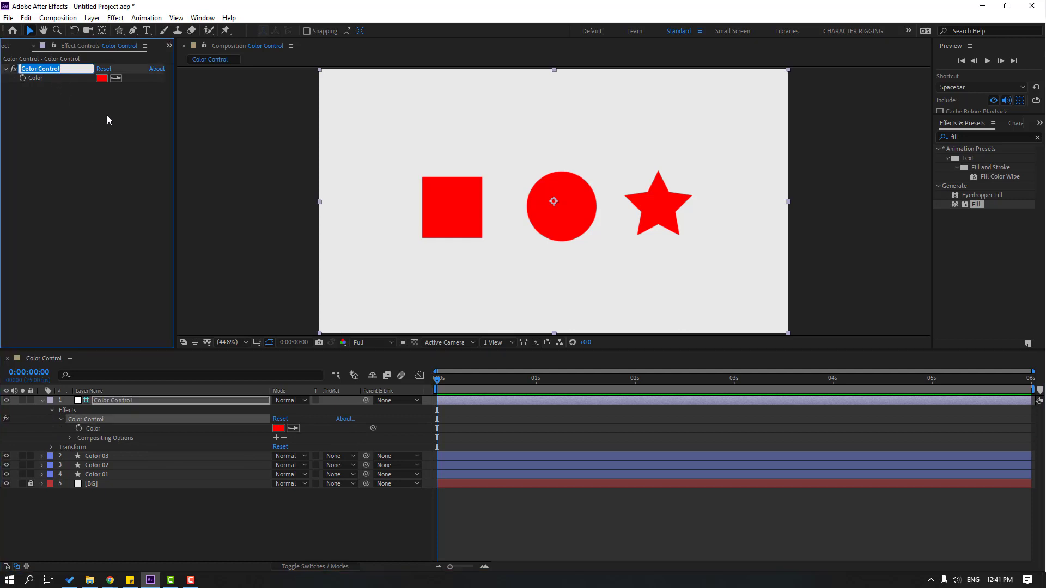
type("Color 01")
left_click(169, 521)
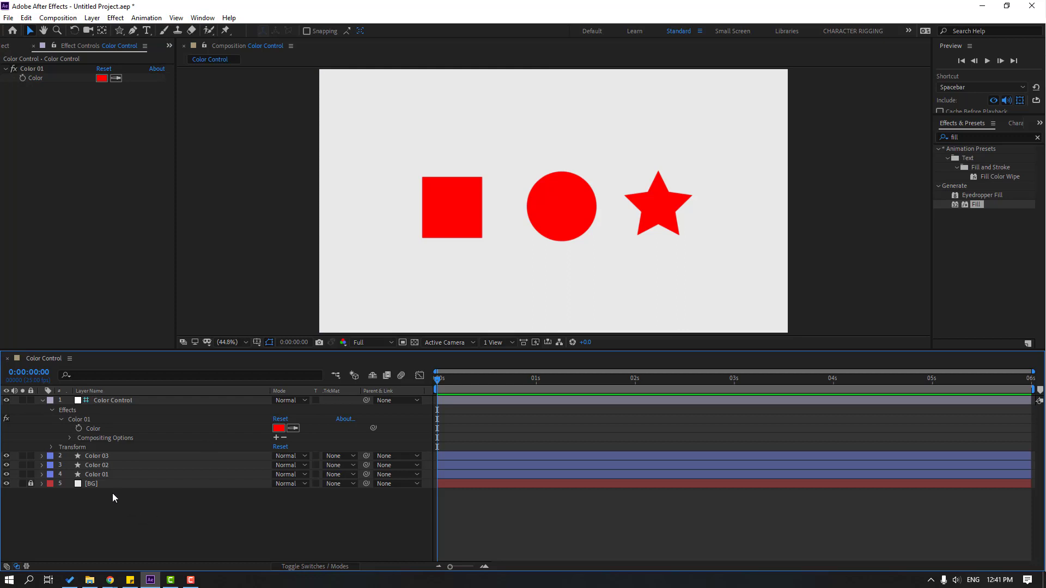
left_click(97, 474)
left_click(41, 474)
Add an expression to the square's Fill Color and pick-whip it to Color 01's Color.
scroll(50, 493, "down", 1)
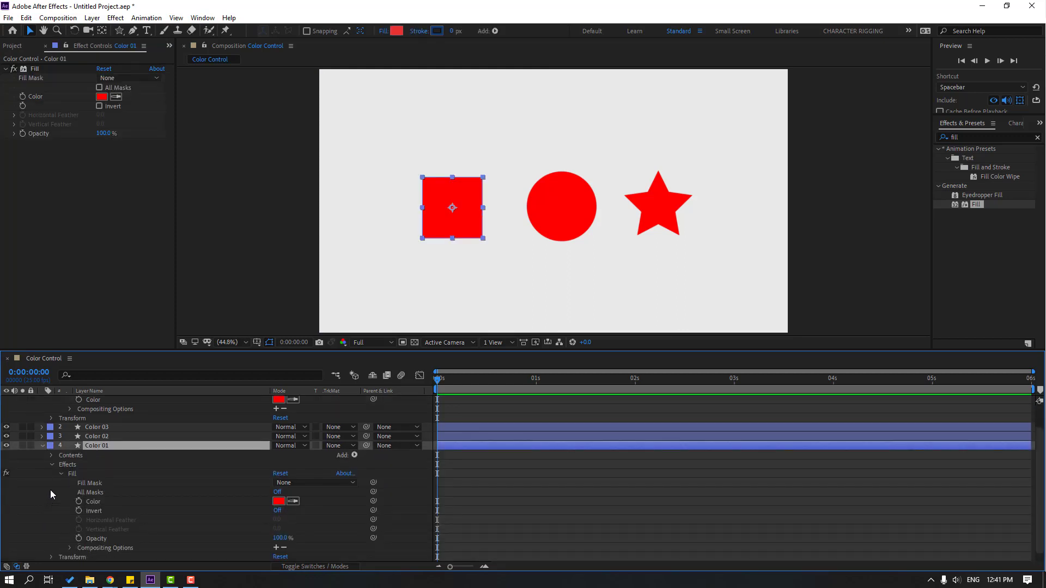
left_click(60, 473)
left_click(58, 505)
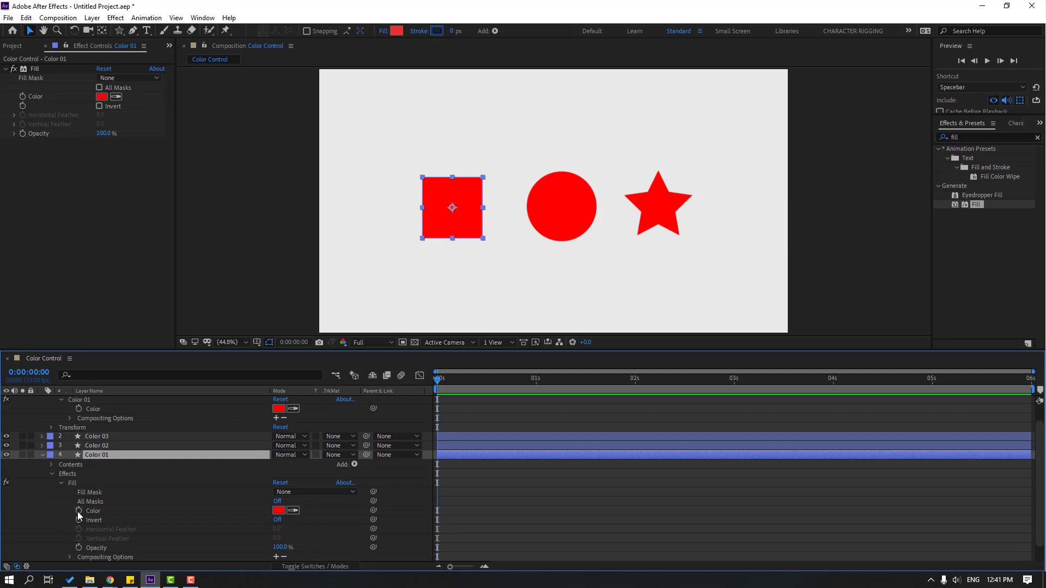
left_click(78, 510, "alt")
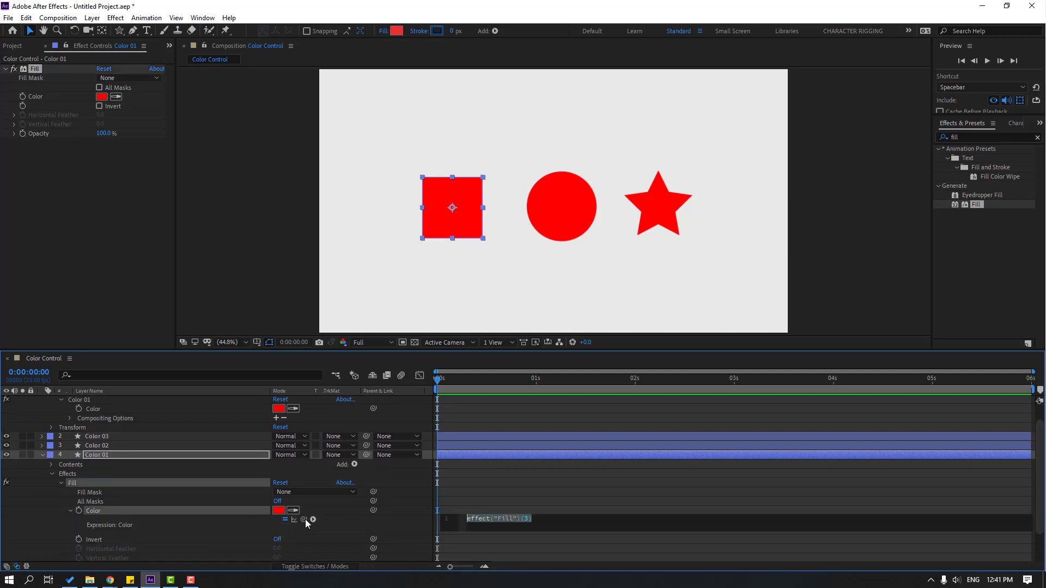
left_click_drag(303, 519, 93, 411)
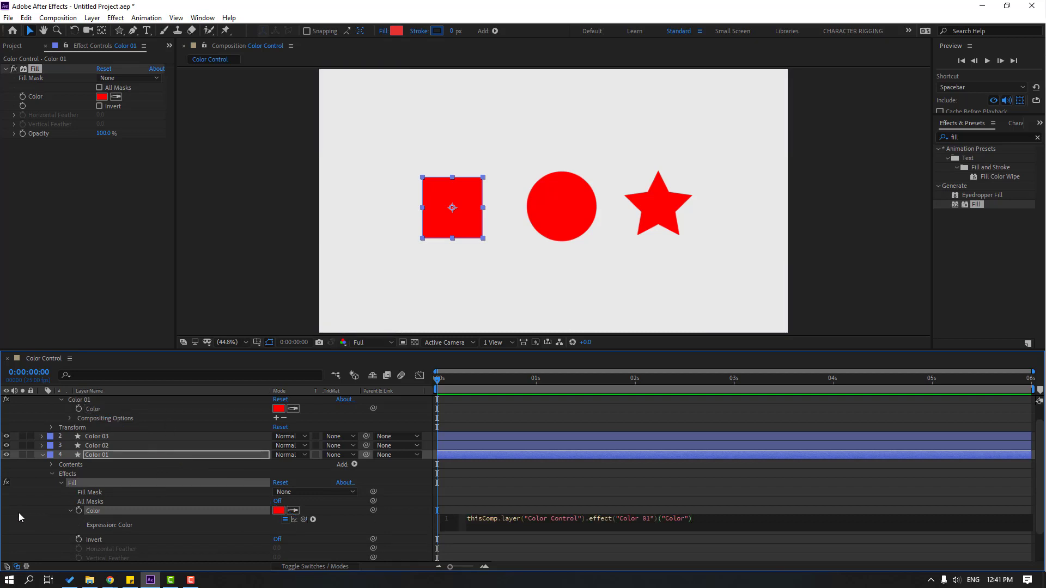
left_click(32, 519)
scroll(75, 516, "up", 1)
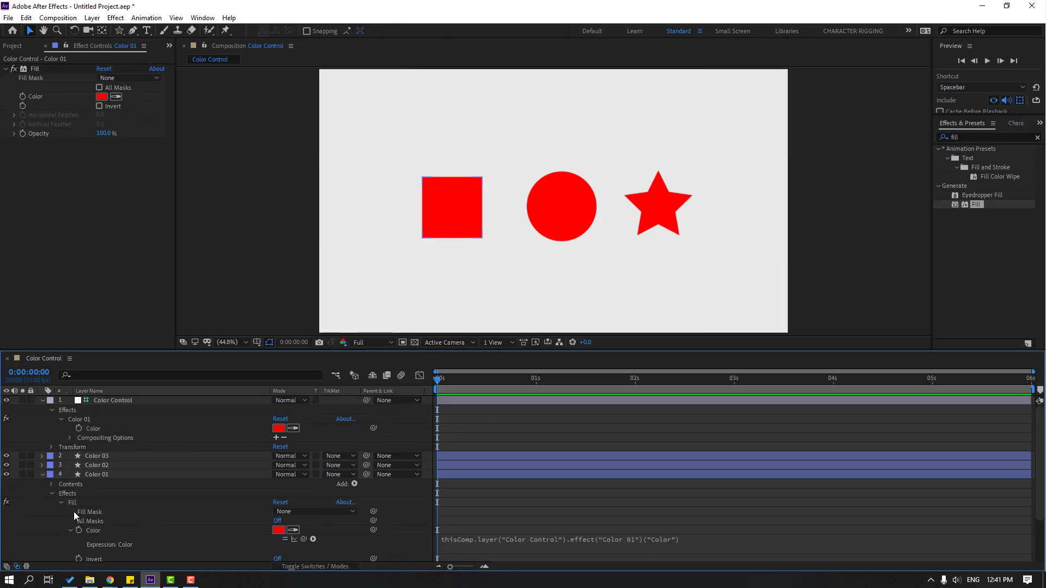
Set the Color 01 control's colour to light blue 66ADEA.
left_click(111, 402)
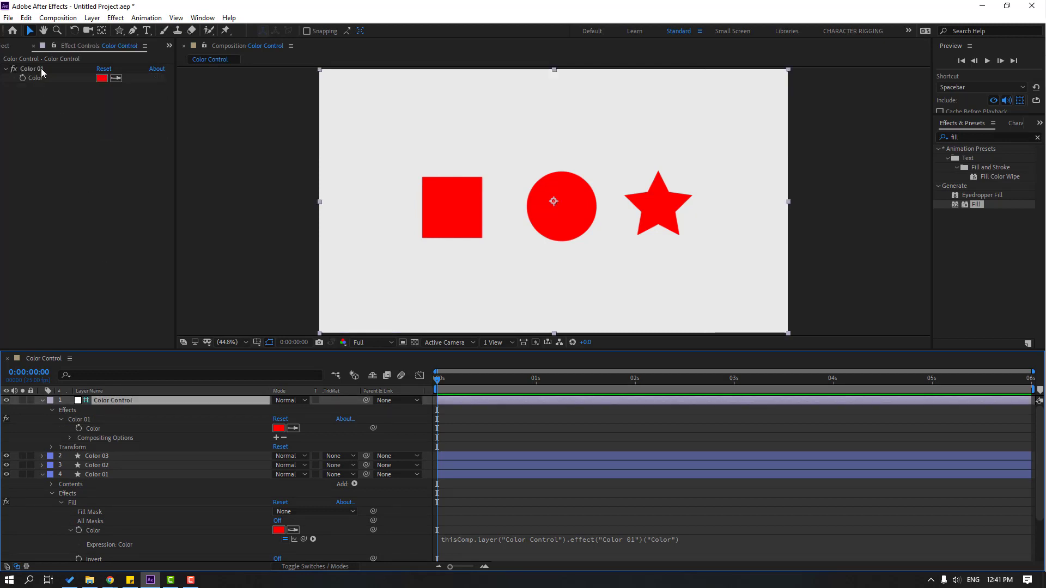
left_click(99, 78)
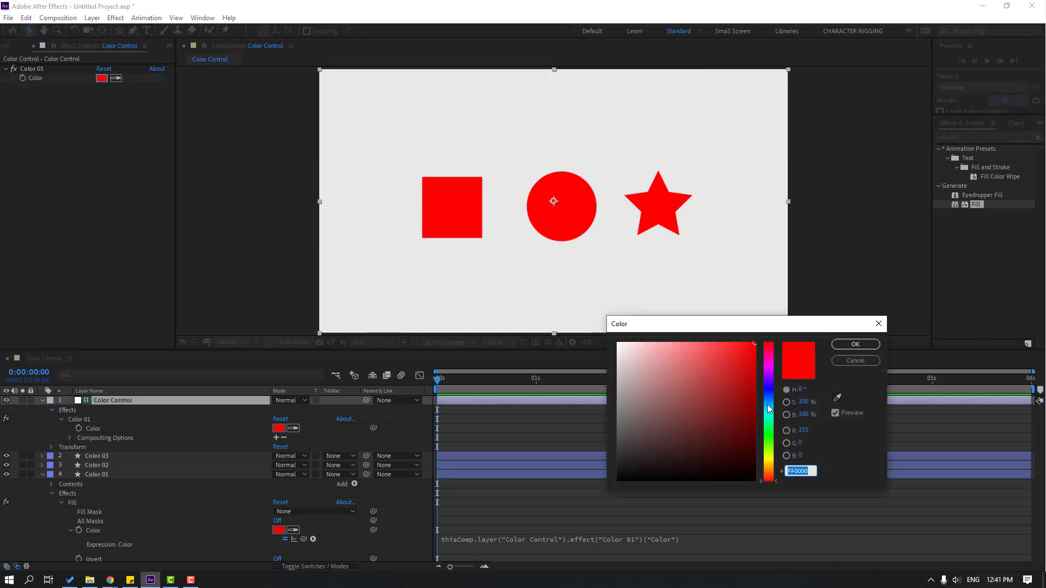
left_click(767, 406)
mouse_move(692, 350)
left_mouse_down()
mouse_move(744, 381)
mouse_move(751, 354)
mouse_move(748, 389)
mouse_move(705, 368)
left_mouse_up()
mouse_move(768, 395)
left_mouse_down()
mouse_move(767, 354)
mouse_move(768, 401)
left_mouse_up()
left_click_drag(685, 379, 695, 351)
left_click(856, 345)
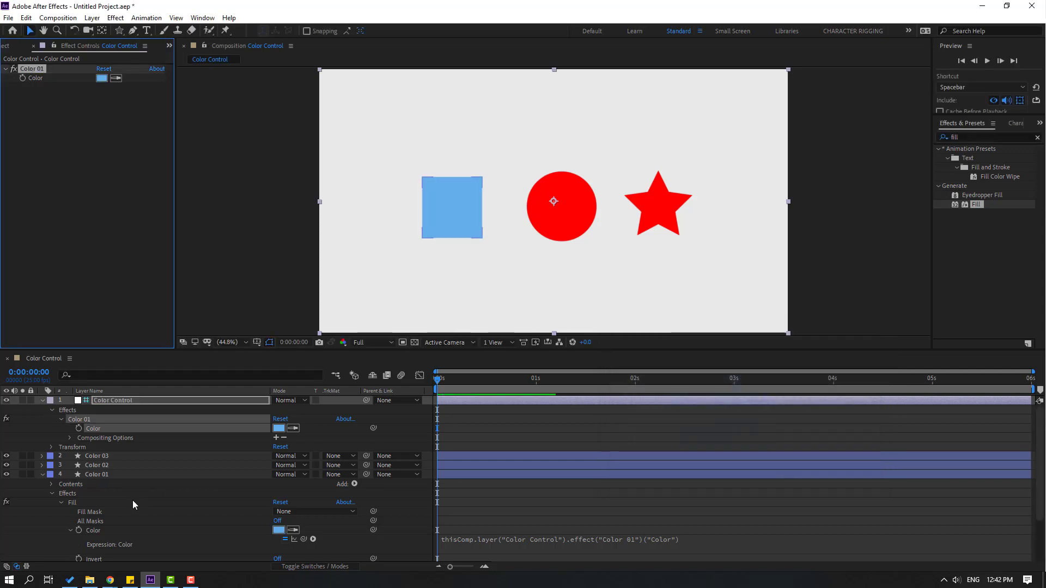
left_click(35, 68)
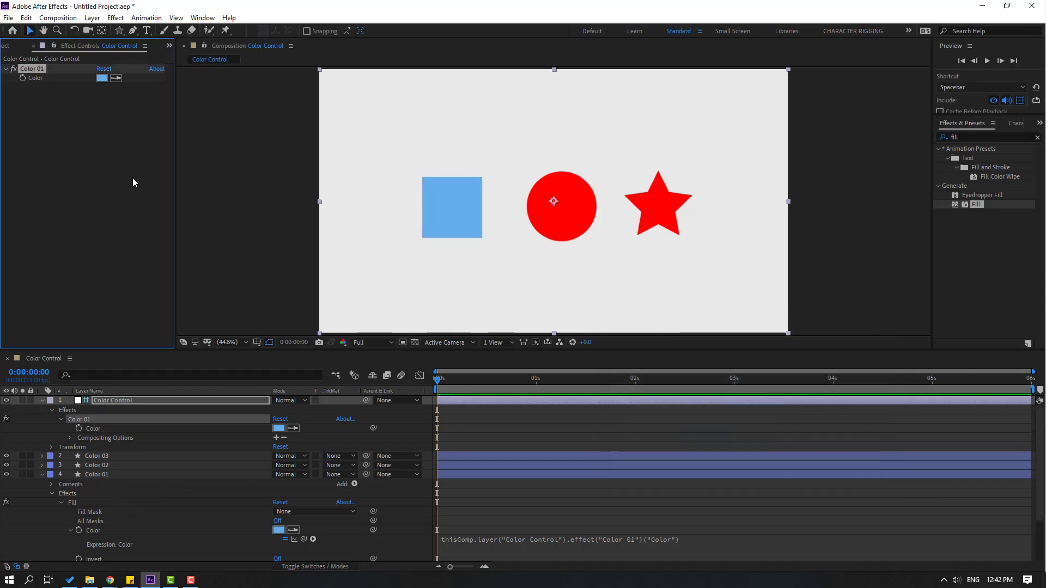
Duplicate the Color 01 control as Color 02 and expand the circle's Fill effect.
key("ctrl+d")
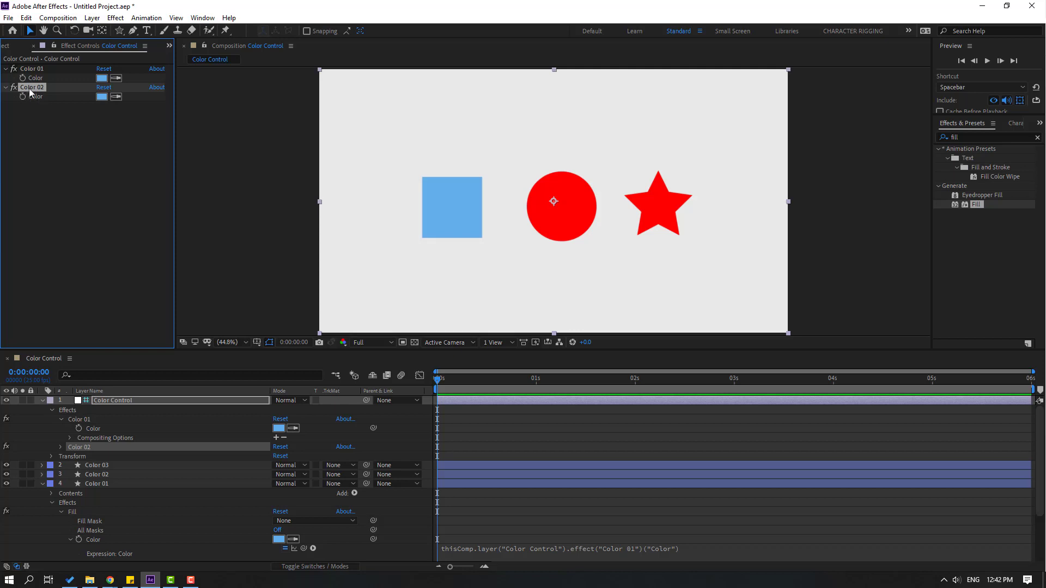
left_click(42, 484)
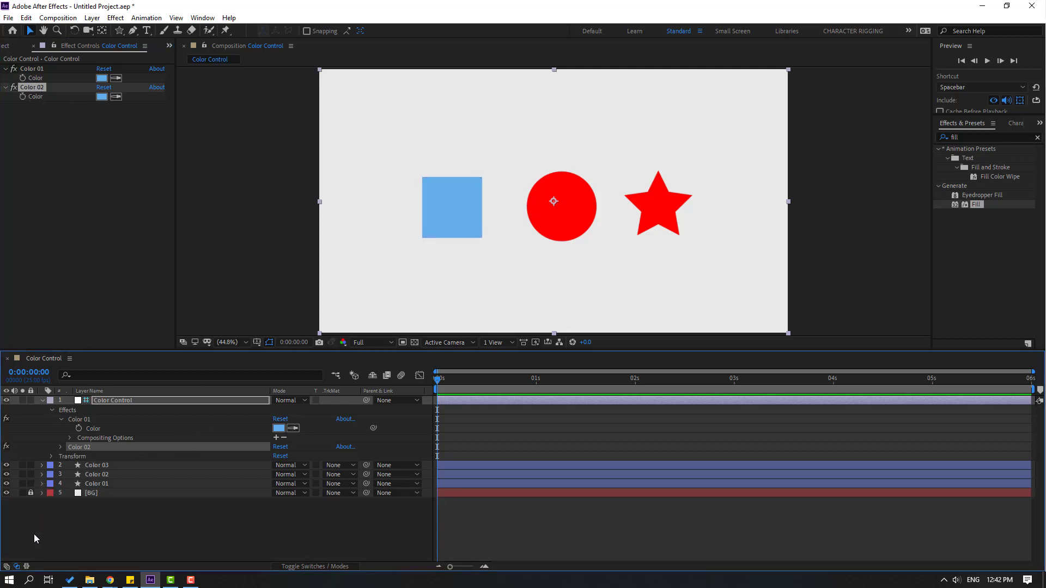
left_click(34, 534)
left_click(91, 477)
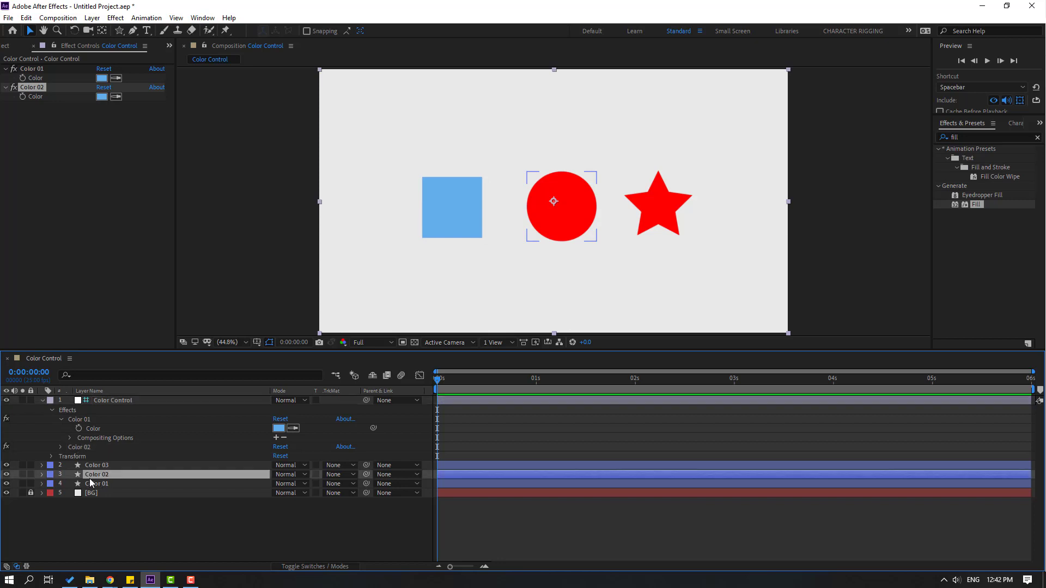
left_click(42, 475)
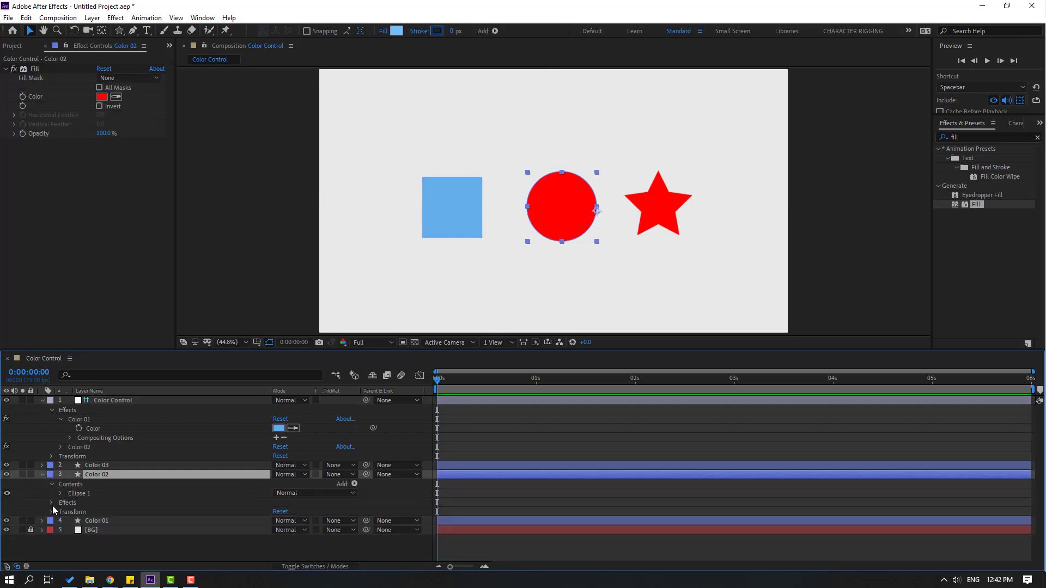
left_click(52, 505)
left_click(60, 512)
Add an expression to the circle's Fill Color, pick-whipped to Color 02's Color.
scroll(48, 518, "up", 1)
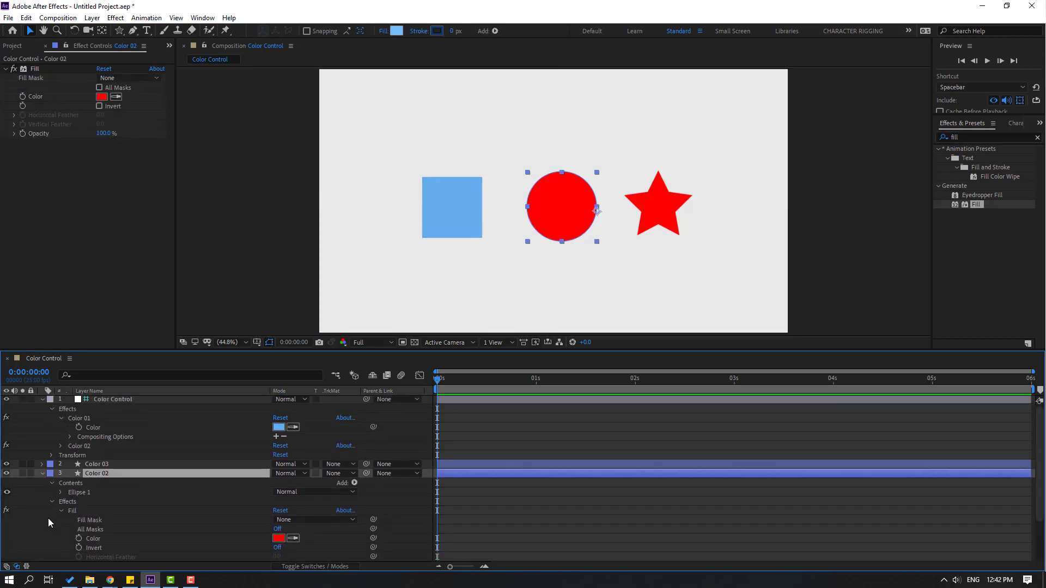
left_click(61, 420)
left_click(61, 429)
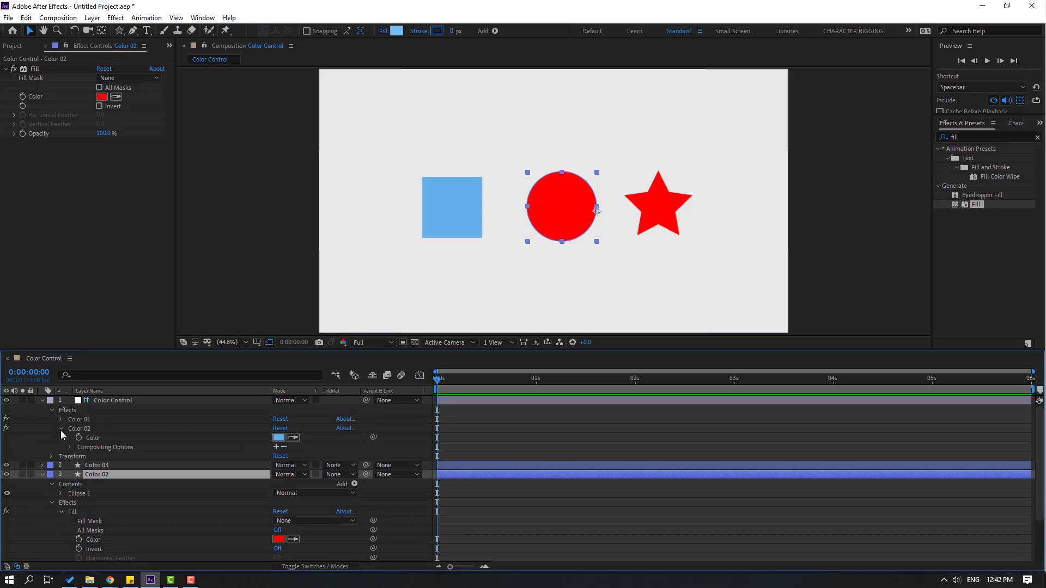
left_click_drag(220, 350, 231, 279)
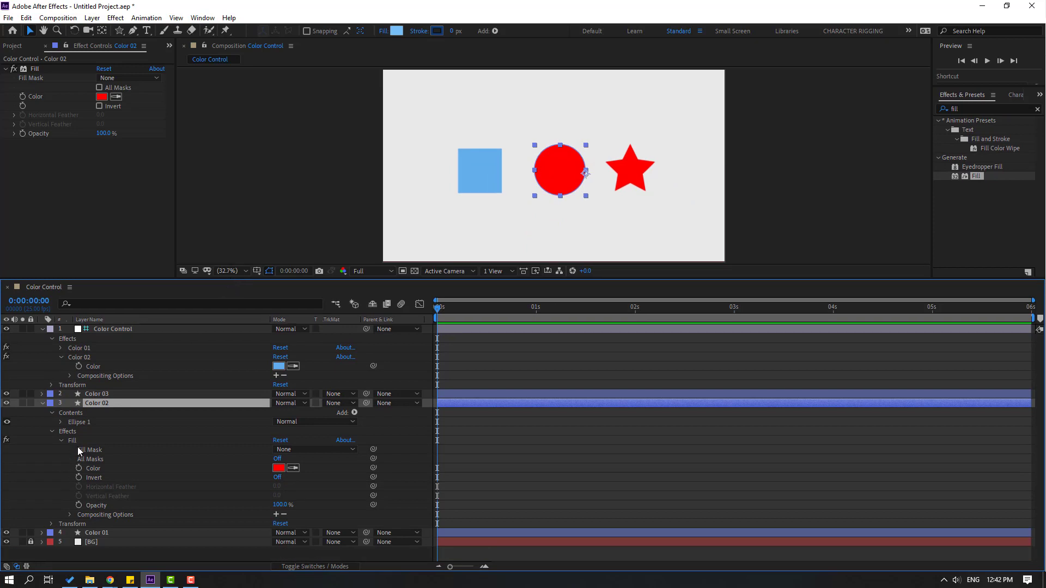
left_click(42, 472)
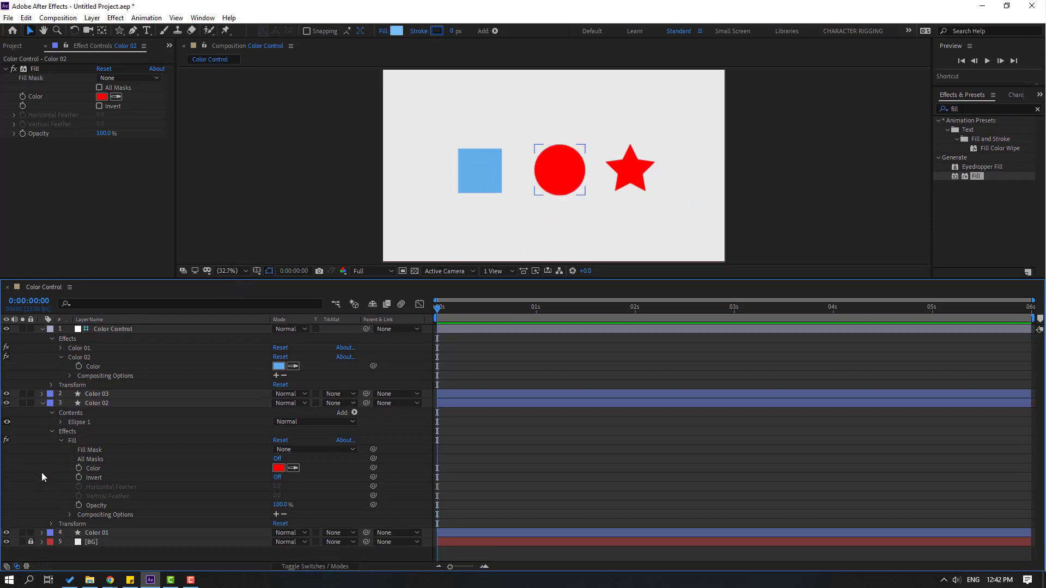
left_click(78, 468, "alt")
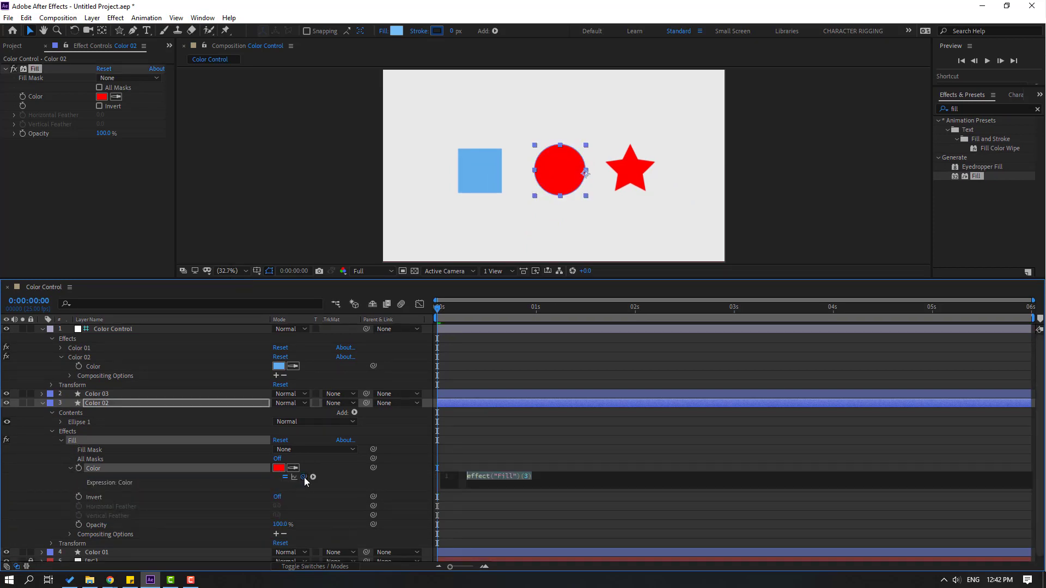
left_click_drag(304, 477, 96, 367)
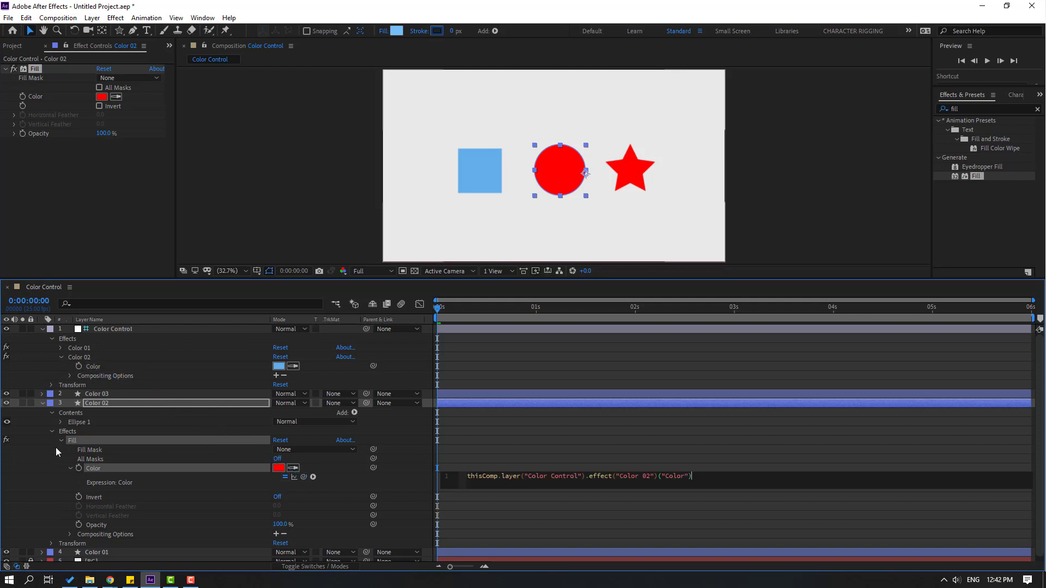
left_click(42, 469)
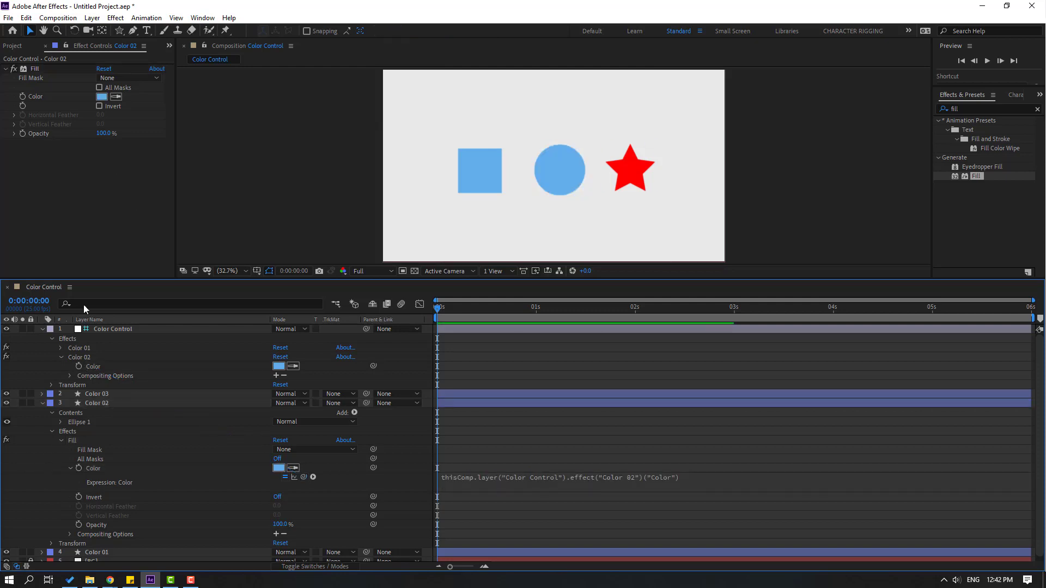
Set the Color Control layer's Color 02 to a light red so the linked circle turns red.
left_click(116, 330)
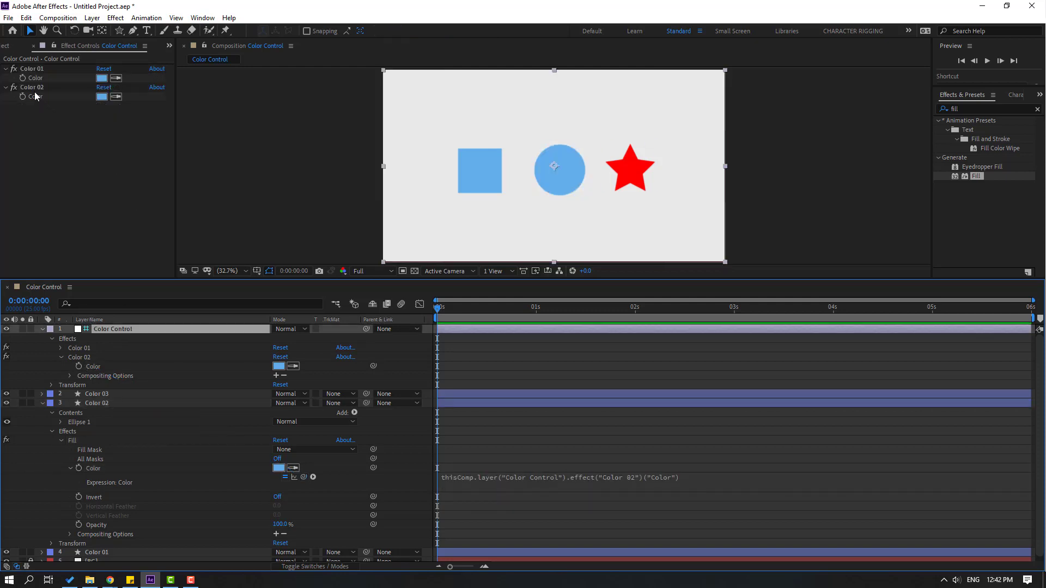
left_click(101, 96)
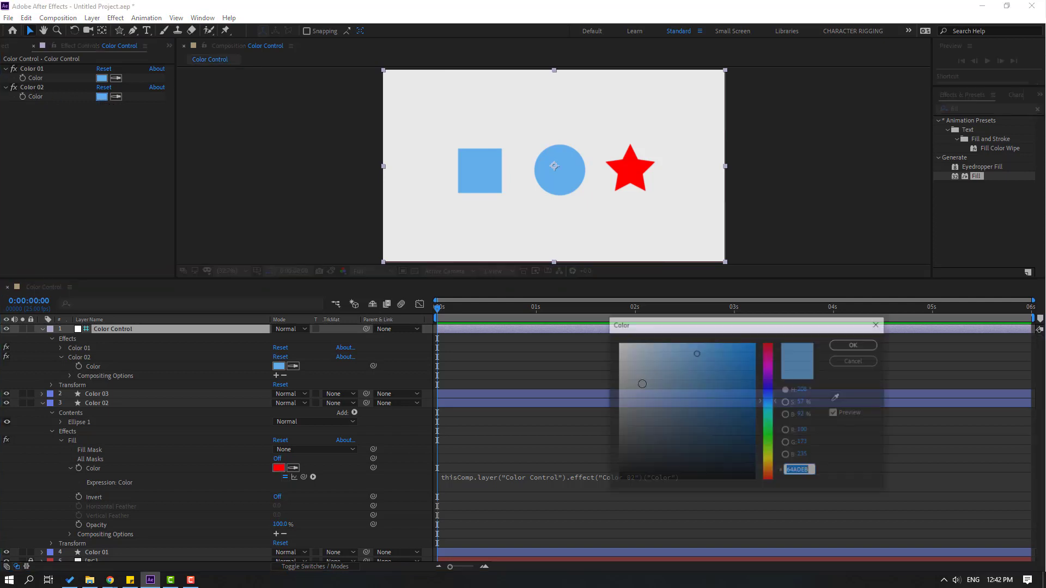
left_click_drag(765, 377, 765, 344)
left_click(680, 395)
left_click_drag(714, 393, 696, 357)
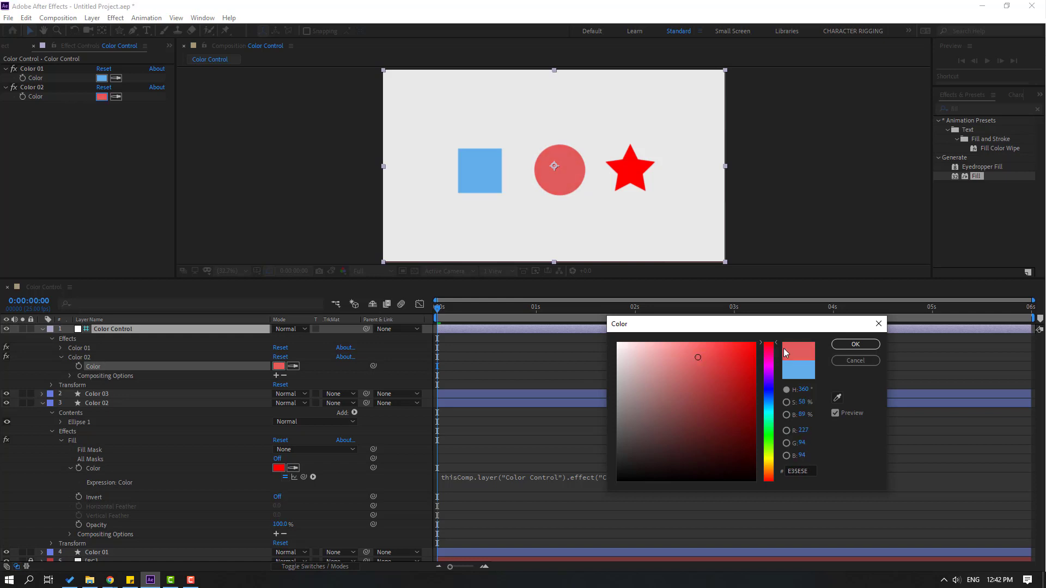
left_click(855, 344)
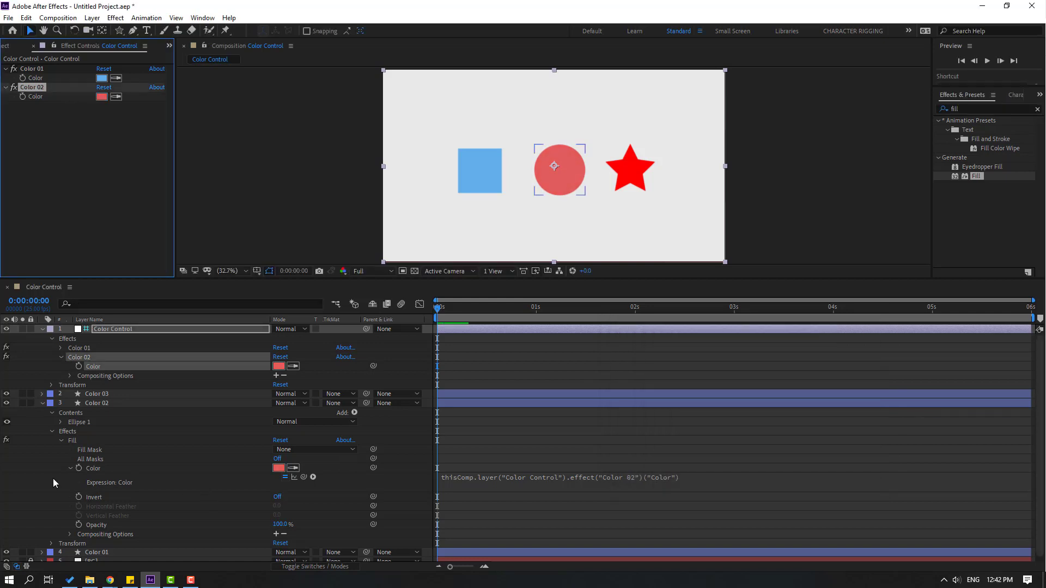
left_click(61, 357)
key("F2")
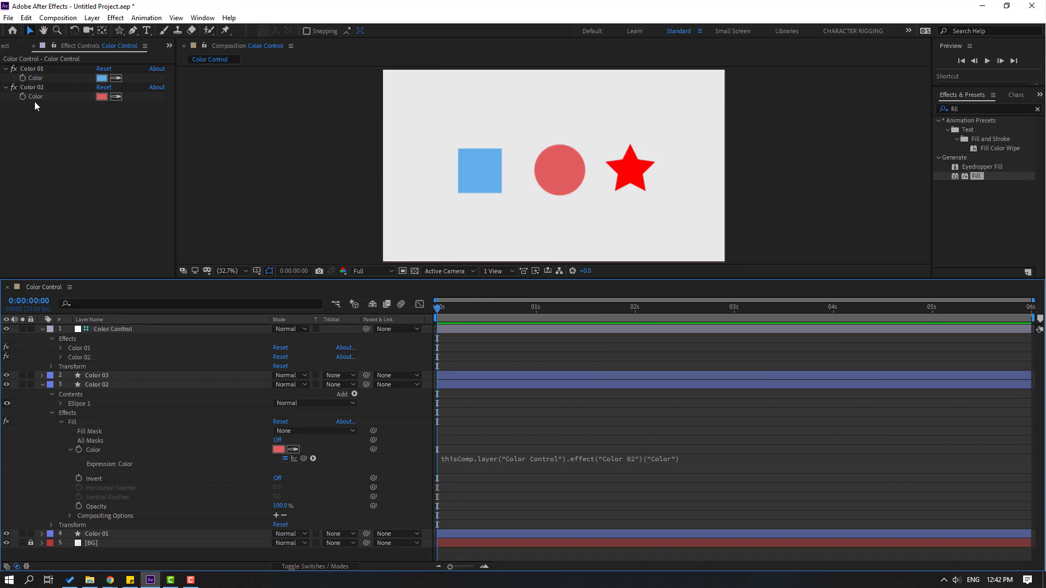
Duplicate the Color 02 control to create a Color 03 control.
left_click(37, 87)
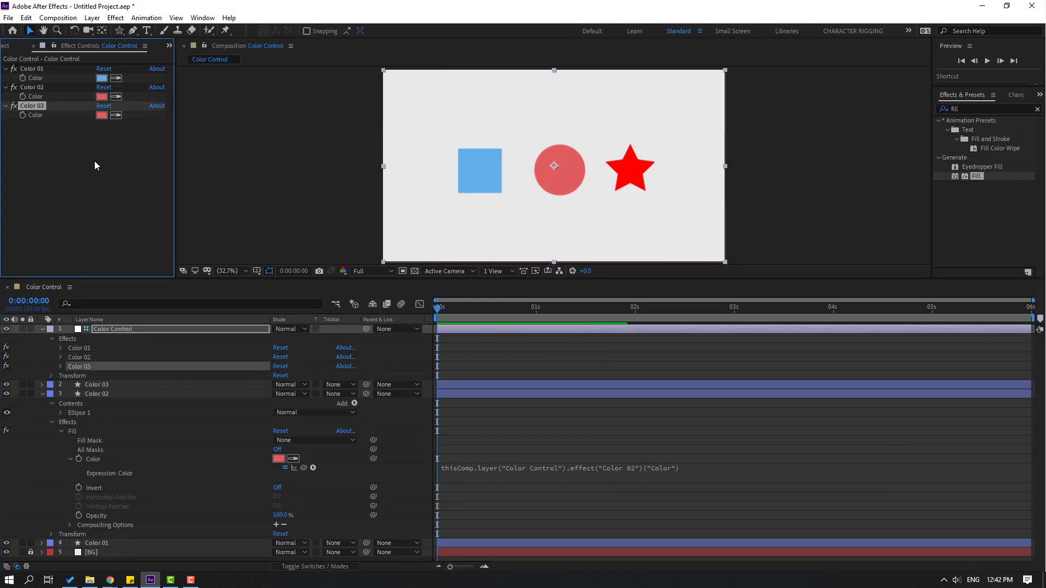
left_click(58, 368)
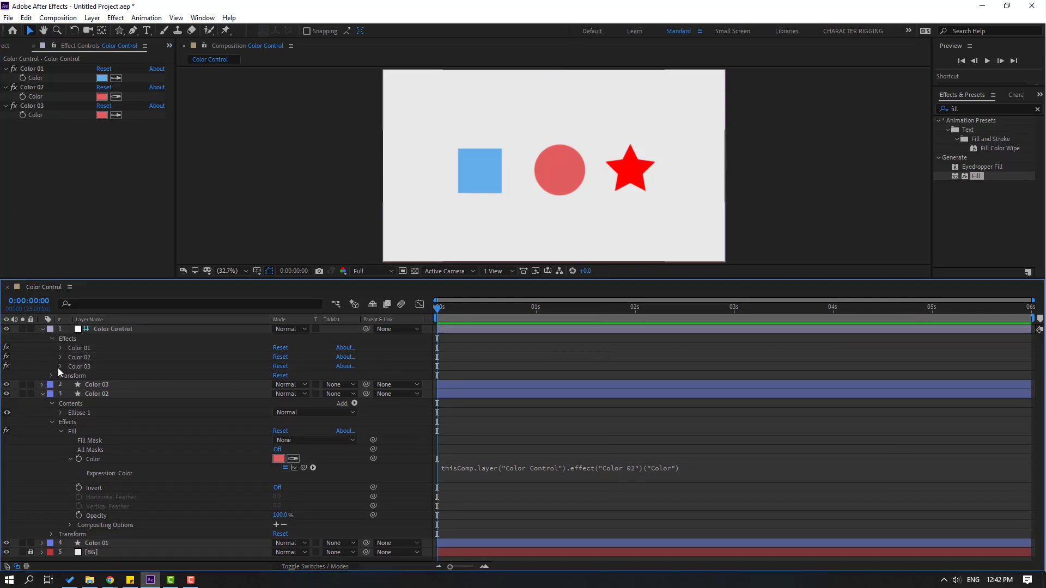
left_click(59, 366)
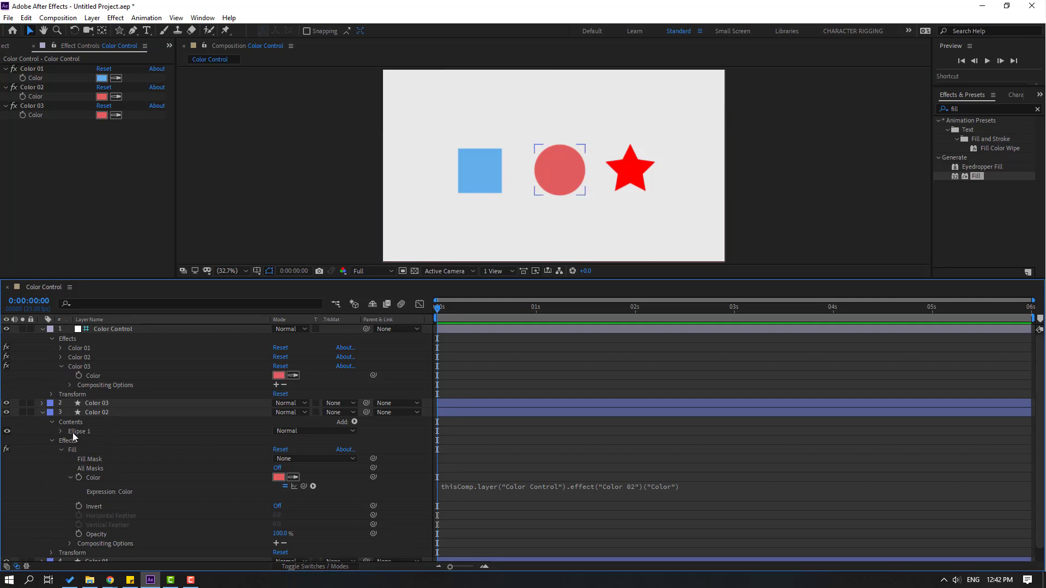
left_click(91, 413)
left_click(42, 413)
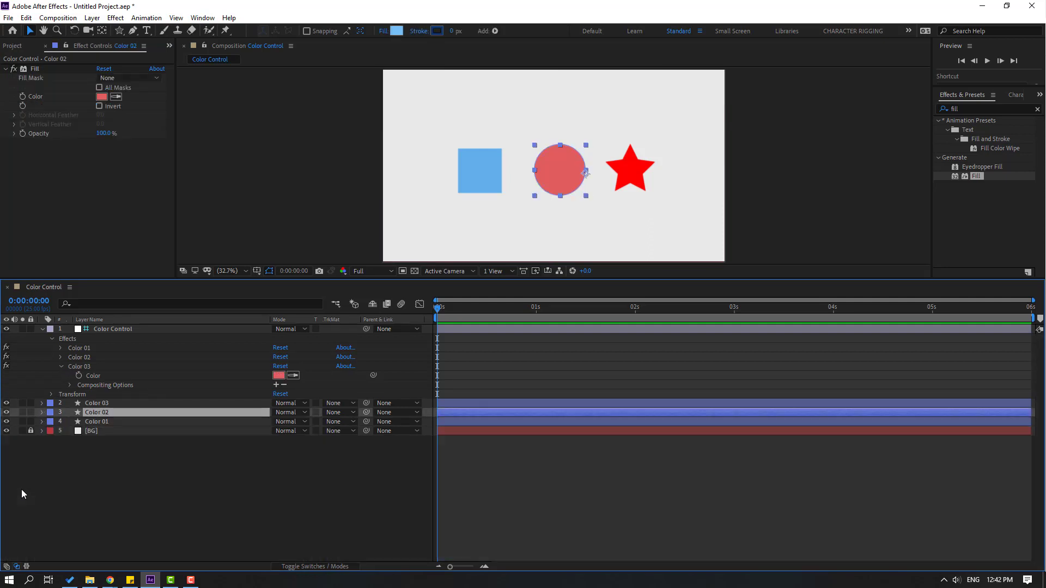
left_click(64, 491)
Link the star's Fill Color to Color 03's Color with a pick-whip expression.
left_click(94, 404)
left_click(41, 403)
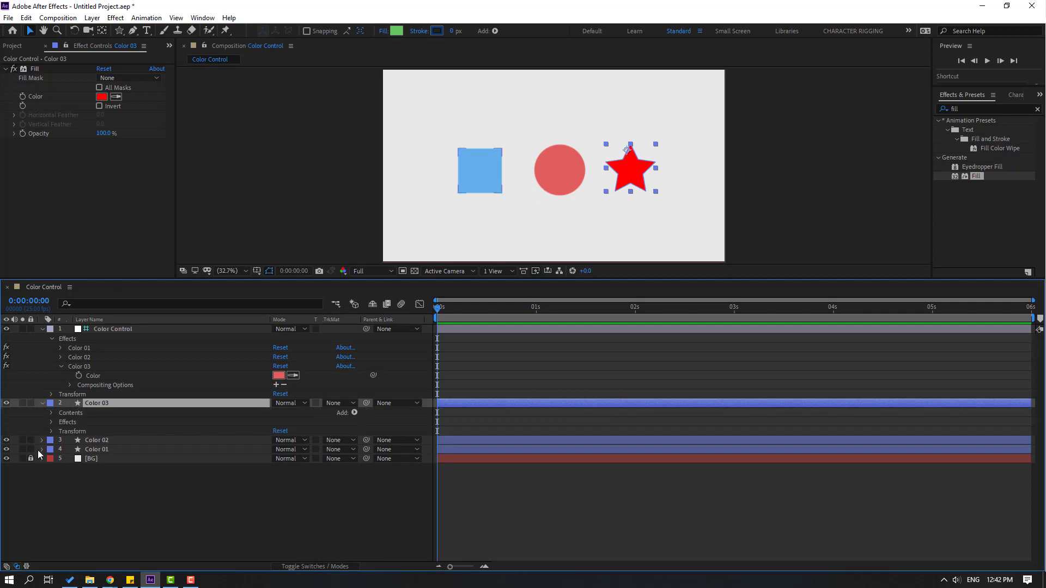
left_click(51, 423)
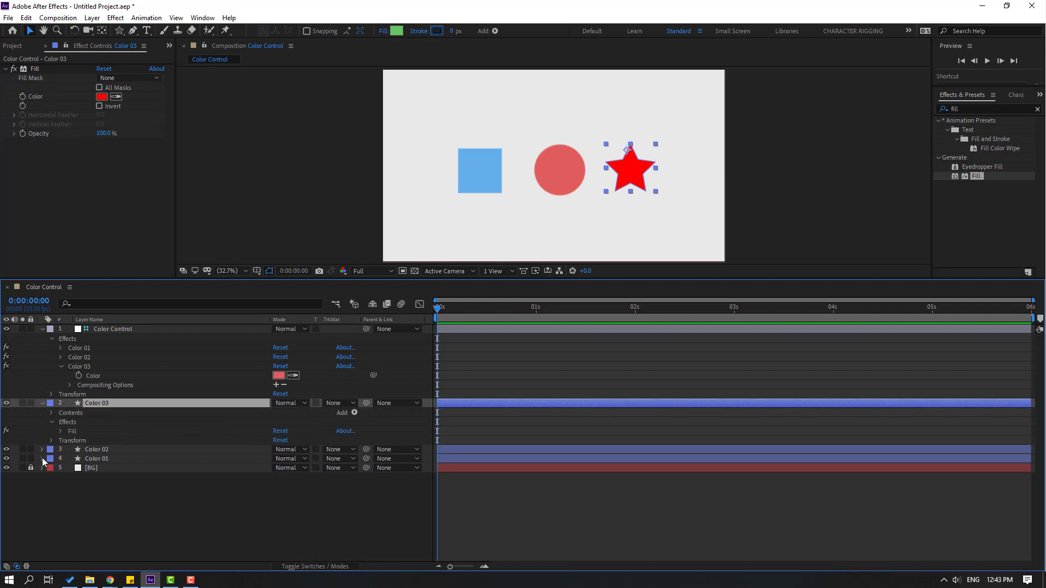
left_click(61, 432)
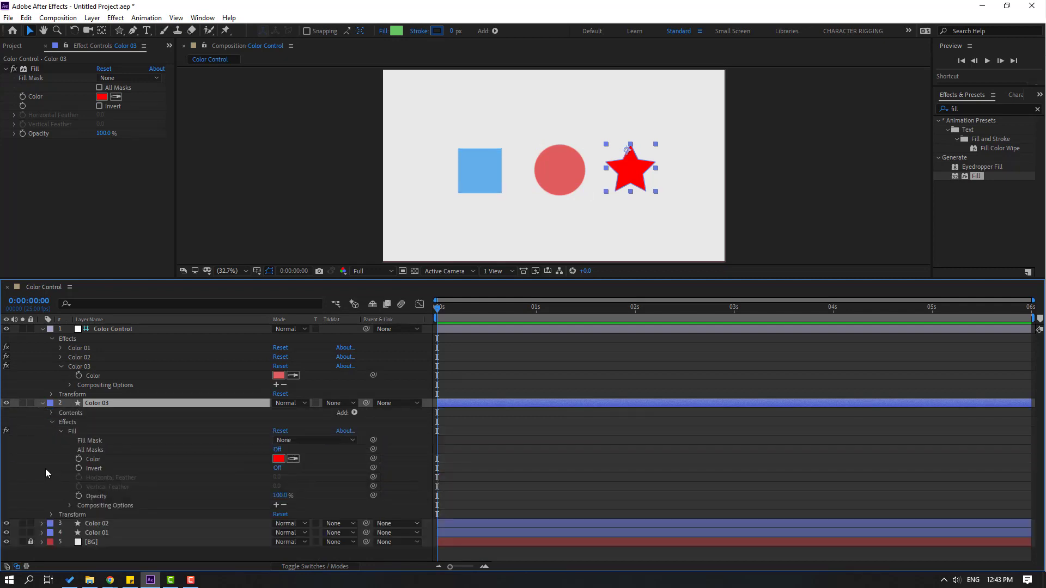
left_click(78, 458, "alt")
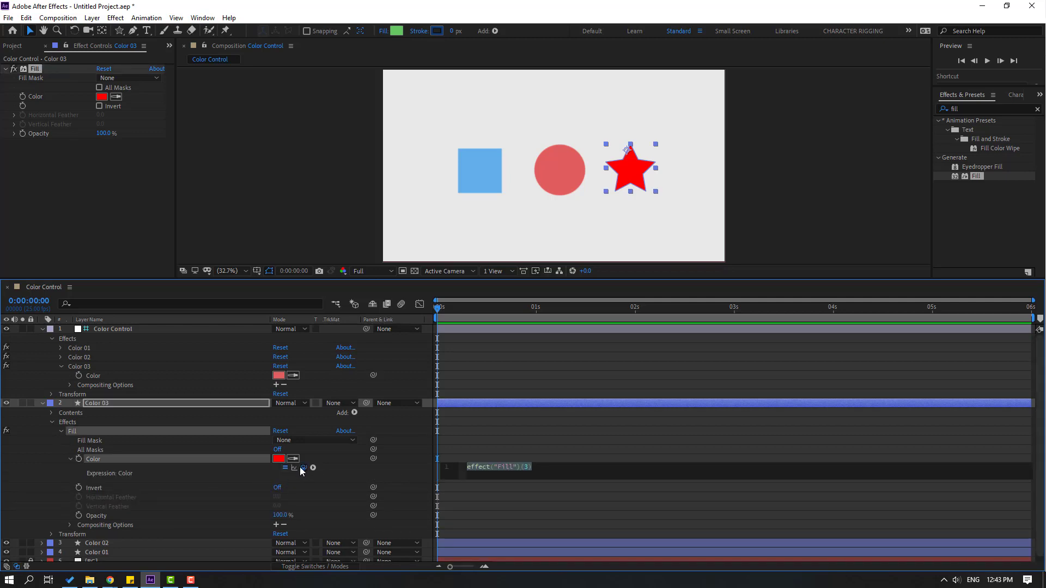
left_click_drag(302, 466, 89, 377)
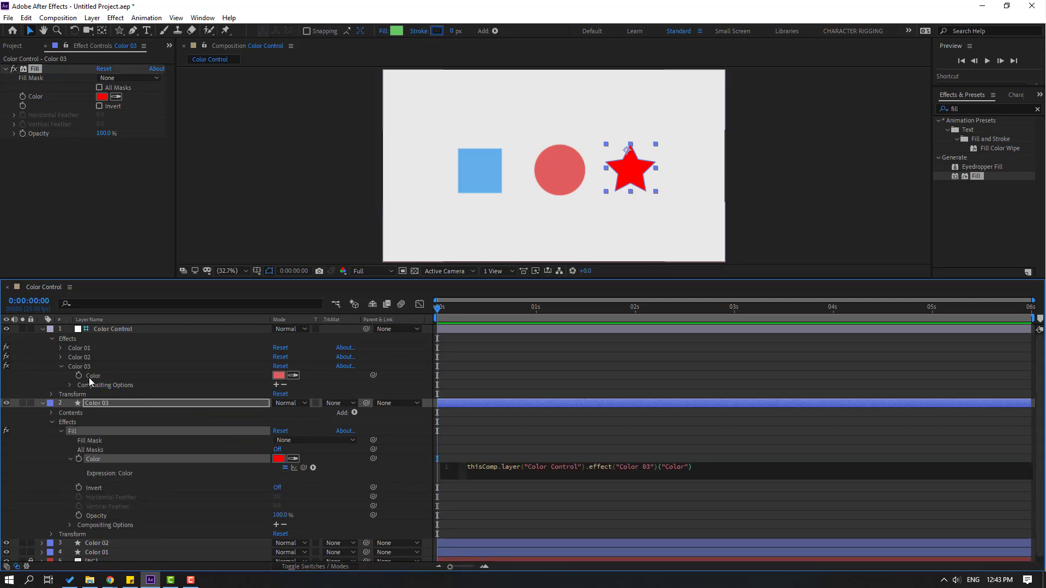
left_click(29, 462)
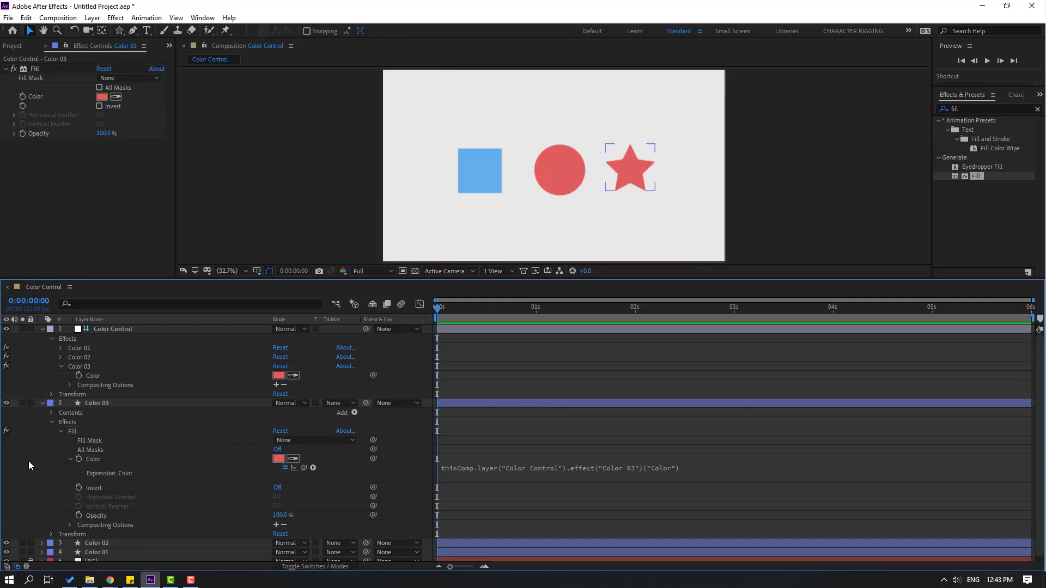
left_click(42, 403)
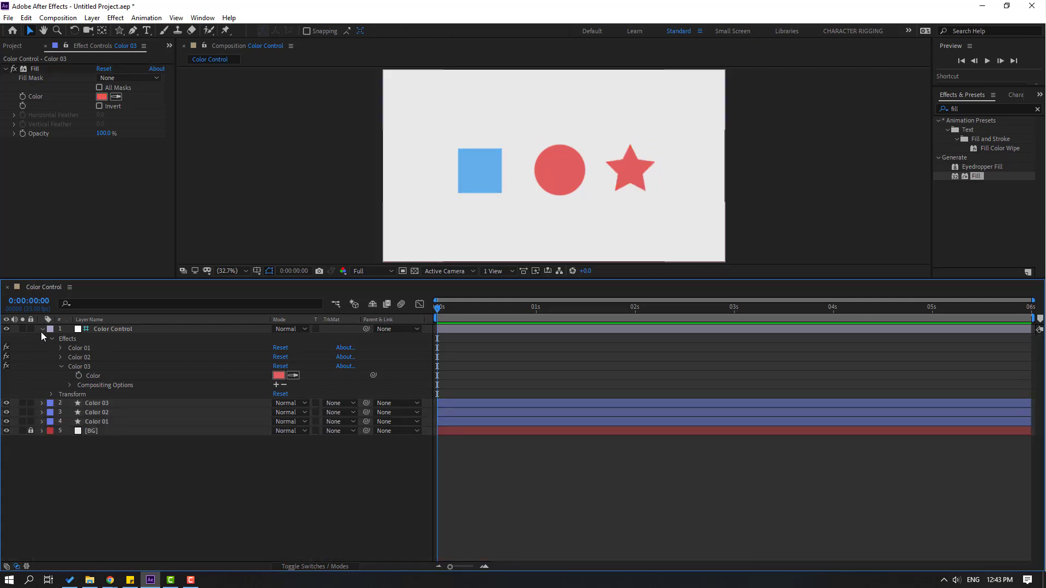
Collapse the layers, select Color Control and enlarge the Composition viewer.
left_click(42, 330)
left_click(86, 334)
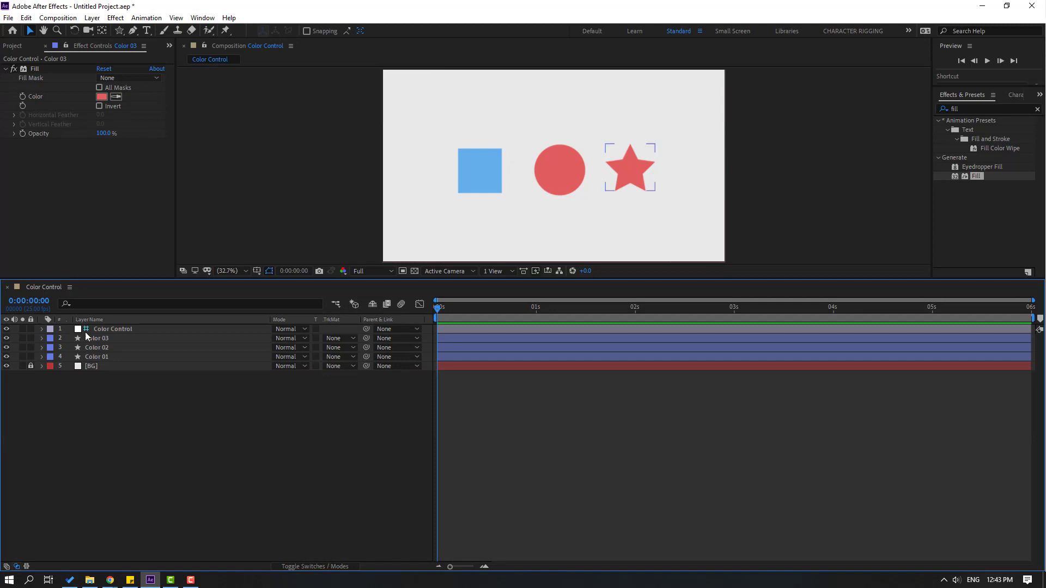
left_click(110, 329)
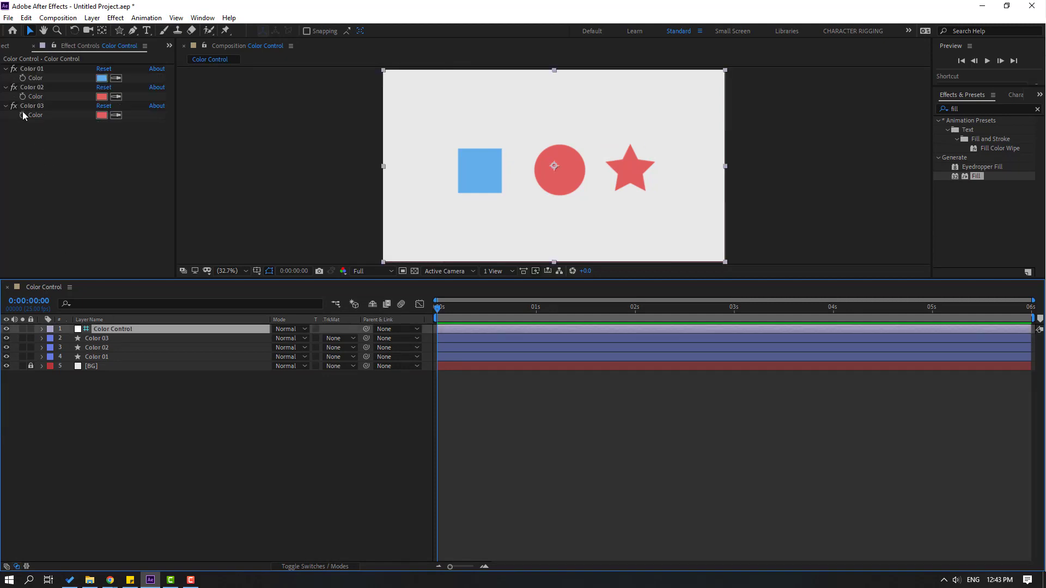
left_click_drag(282, 281, 254, 409)
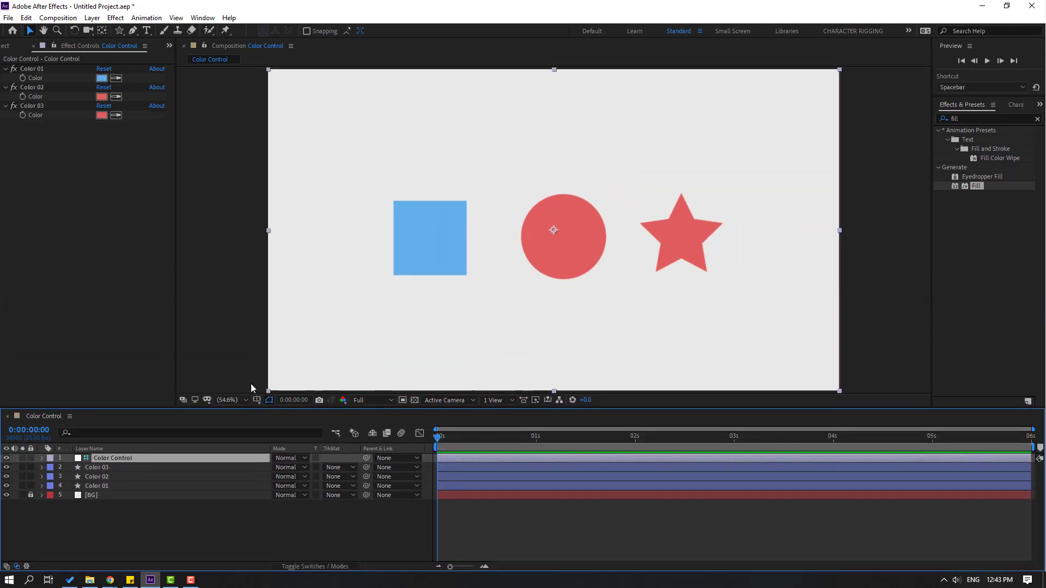
Set Color 03 to green 68E35B so the linked star turns green.
left_click(102, 116)
left_click(648, 377)
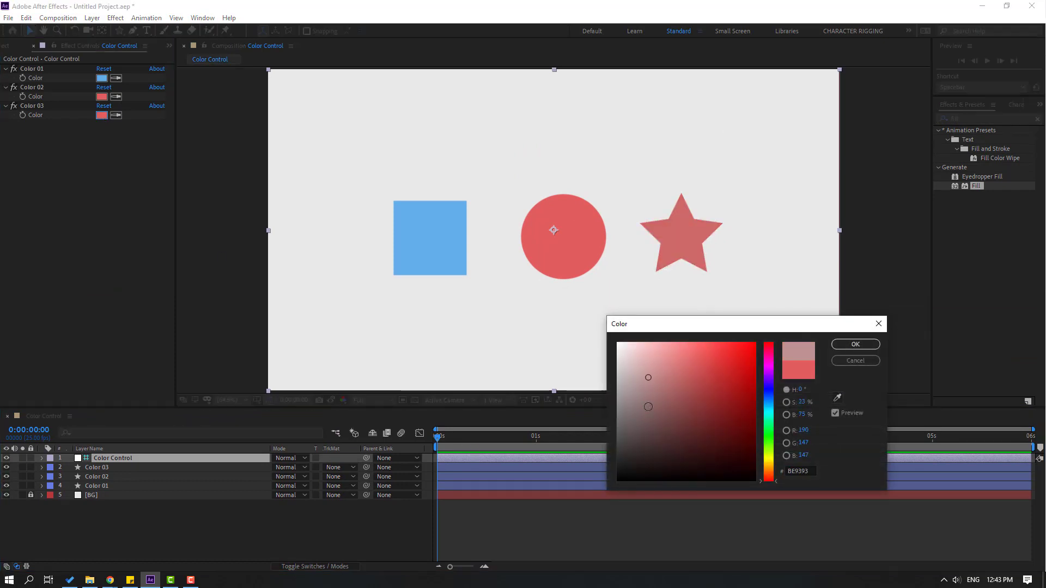
left_click(648, 407)
left_click(768, 437)
left_click(702, 356)
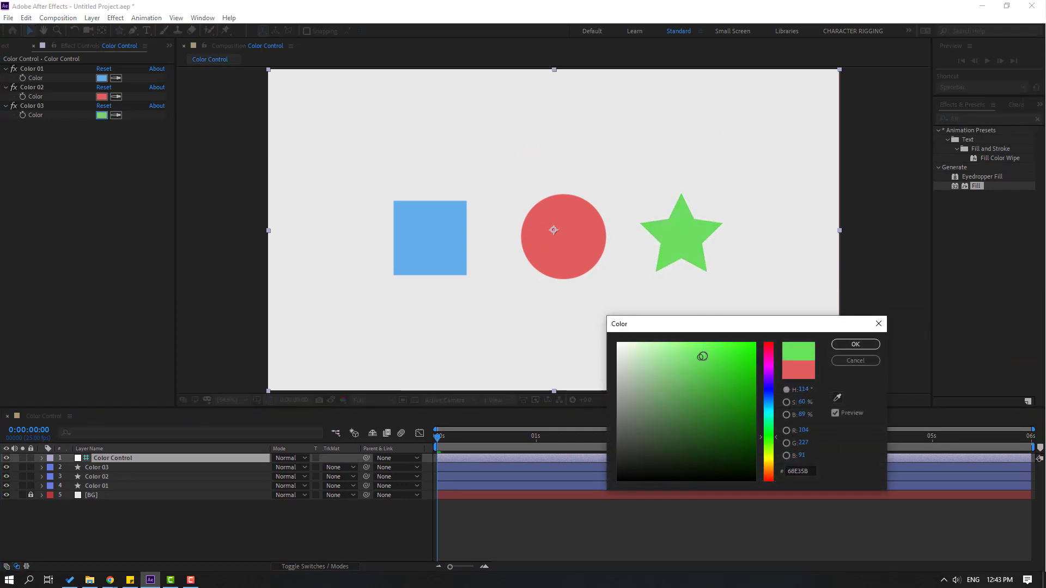
left_click_drag(702, 356, 693, 368)
left_click(855, 344)
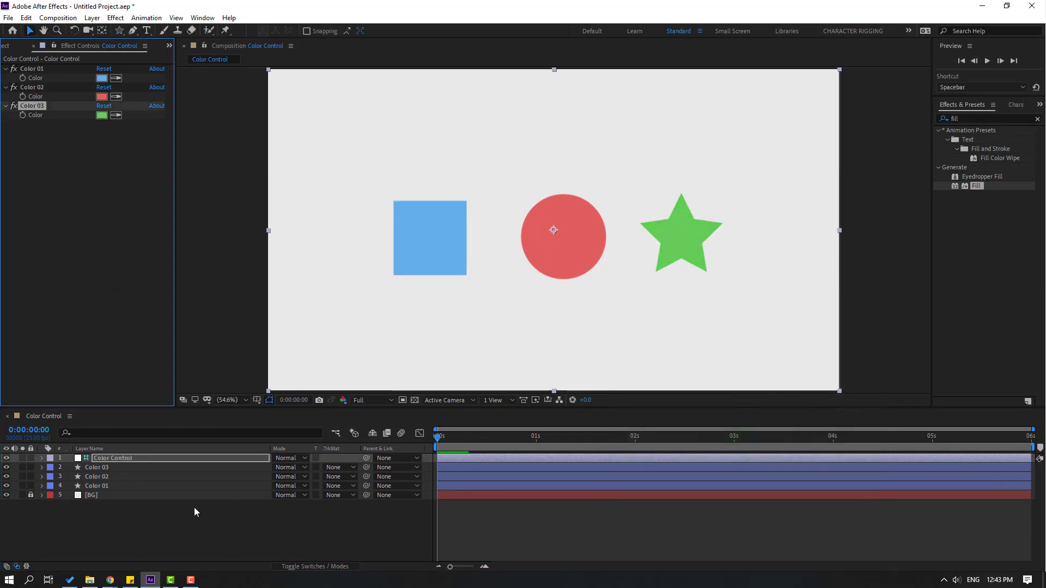
left_click_drag(93, 505, 99, 469)
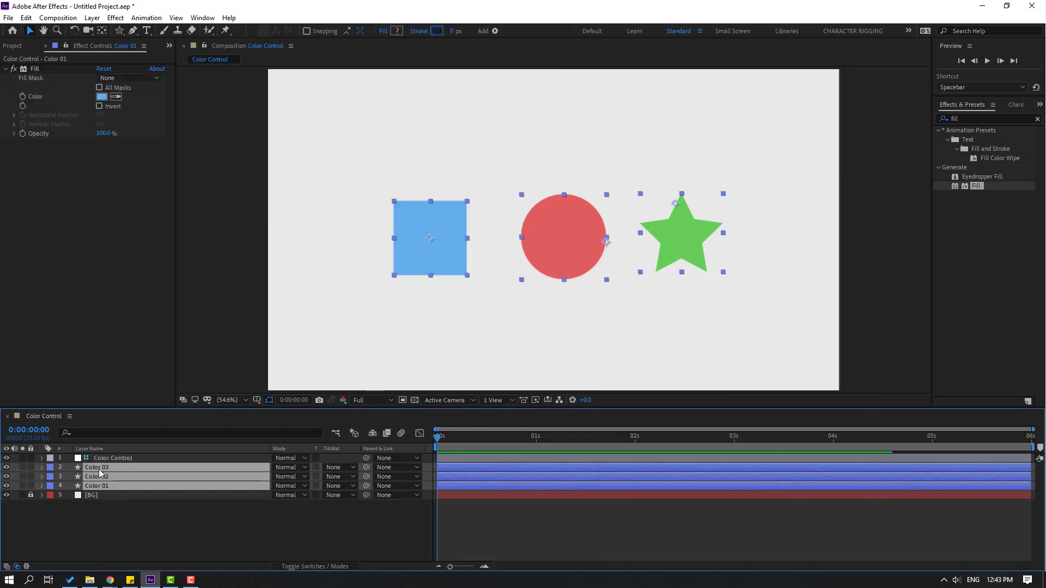
Lock the Color 01–03 shape layers, make them shy and hide shy layers, leaving Color Control and BG.
left_click(31, 467)
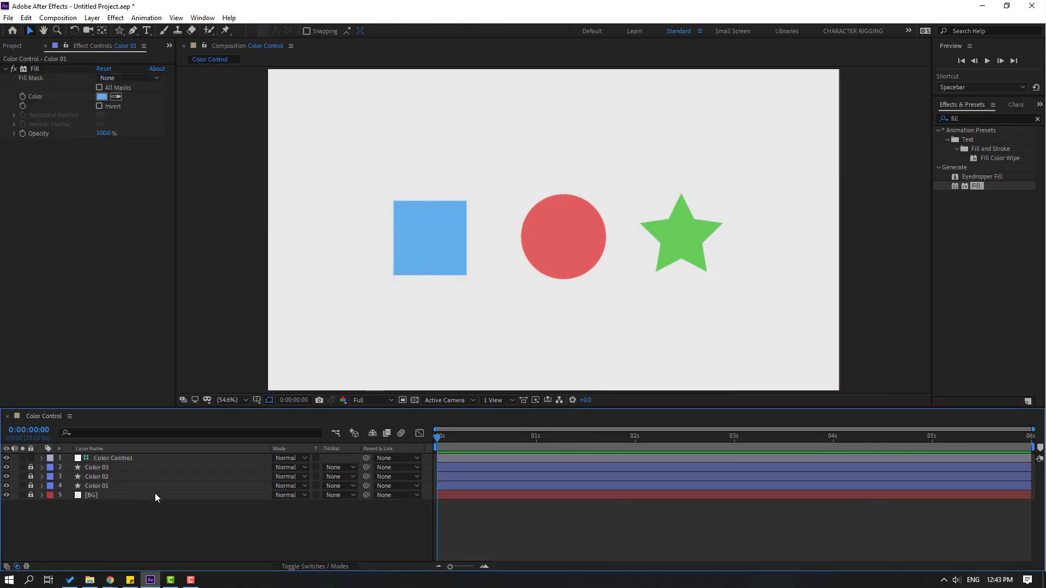
left_click(297, 567)
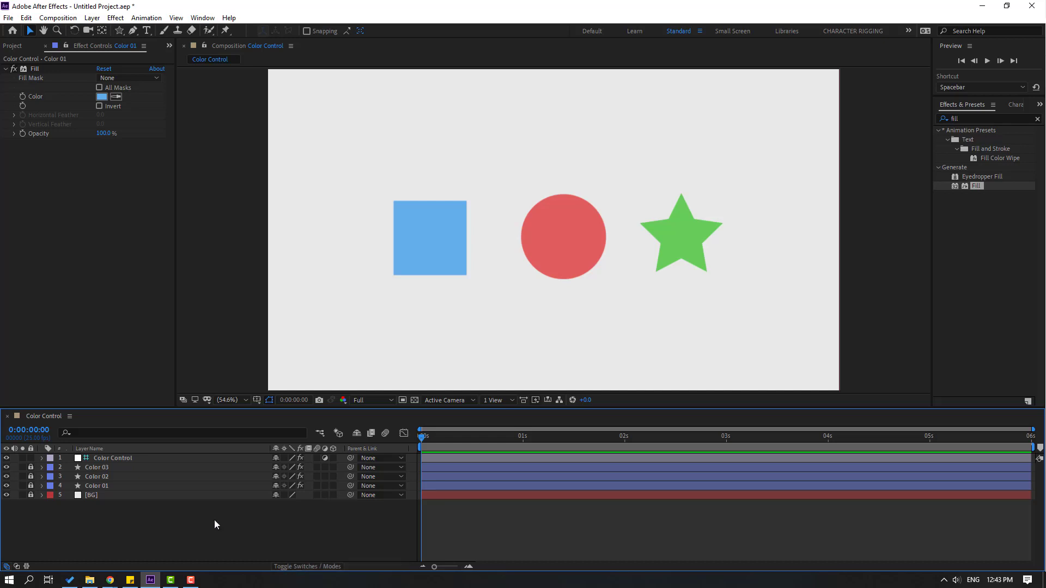
left_click(276, 485)
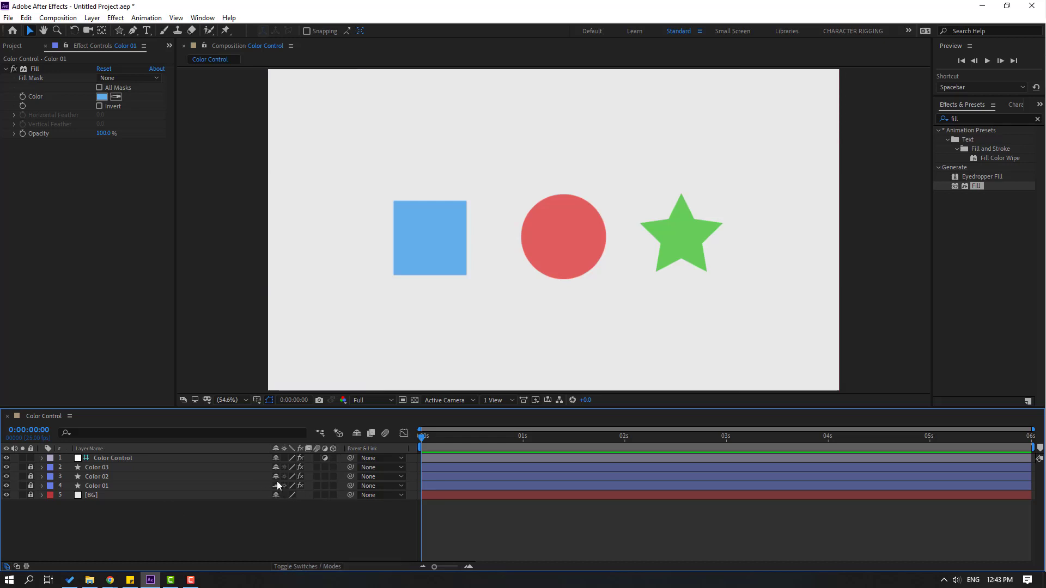
left_click(354, 434)
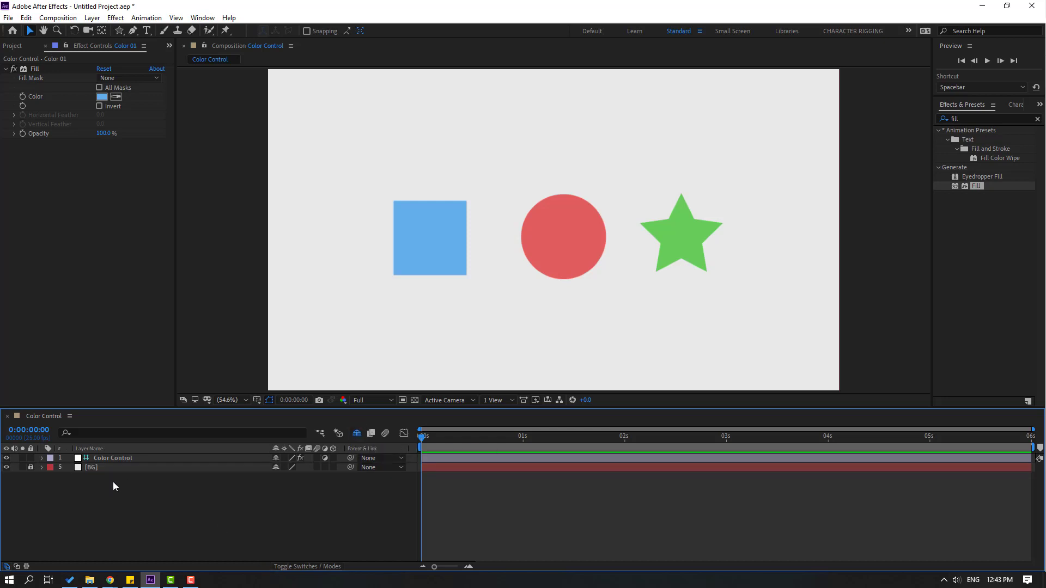
left_click(103, 458)
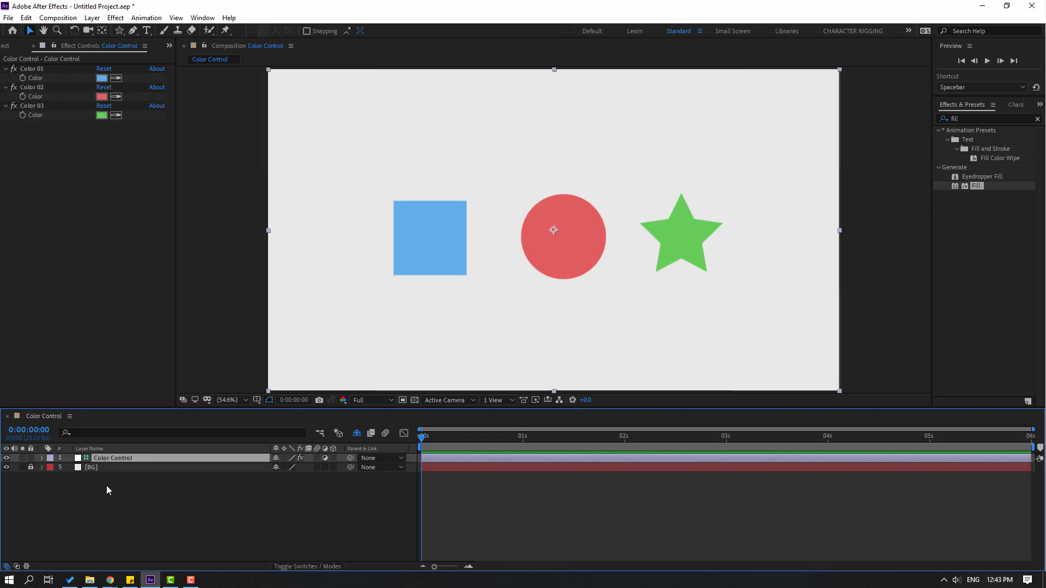